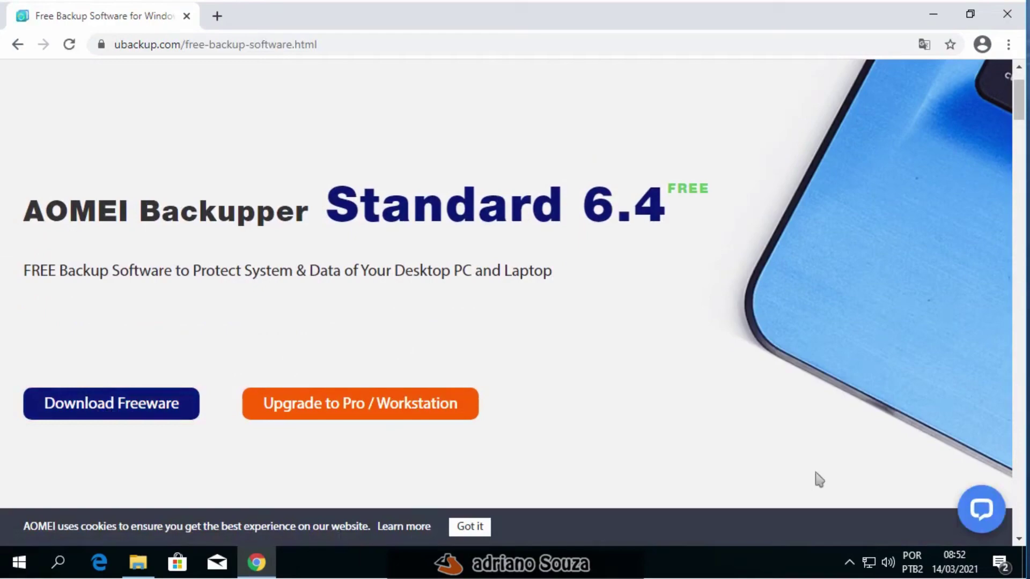
- Close the browser and launch AOMEI Backupper with administrator permission from the desktop
left_click(1007, 14)
double_click(41, 293)
left_click(432, 400)
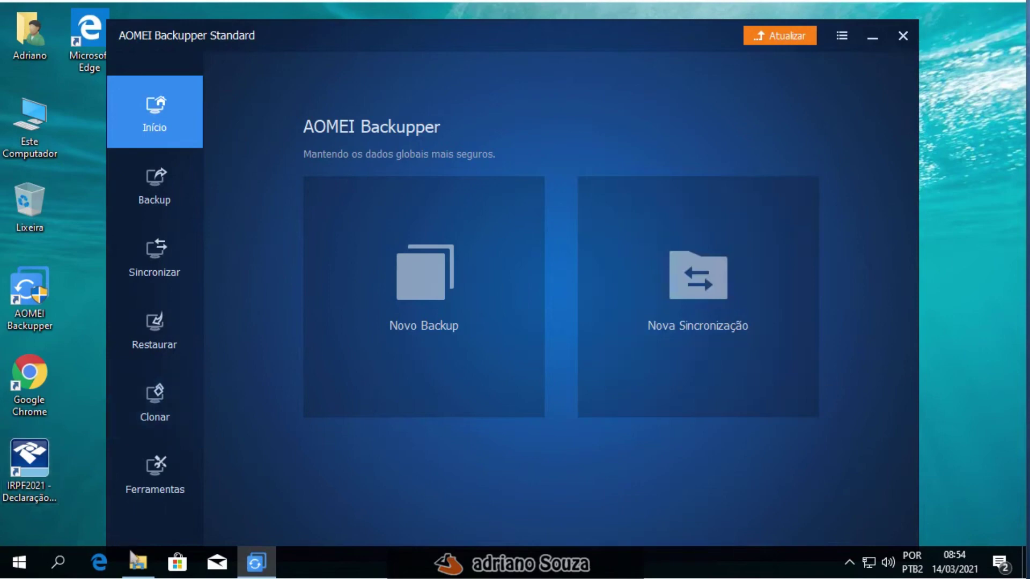
left_click(138, 565)
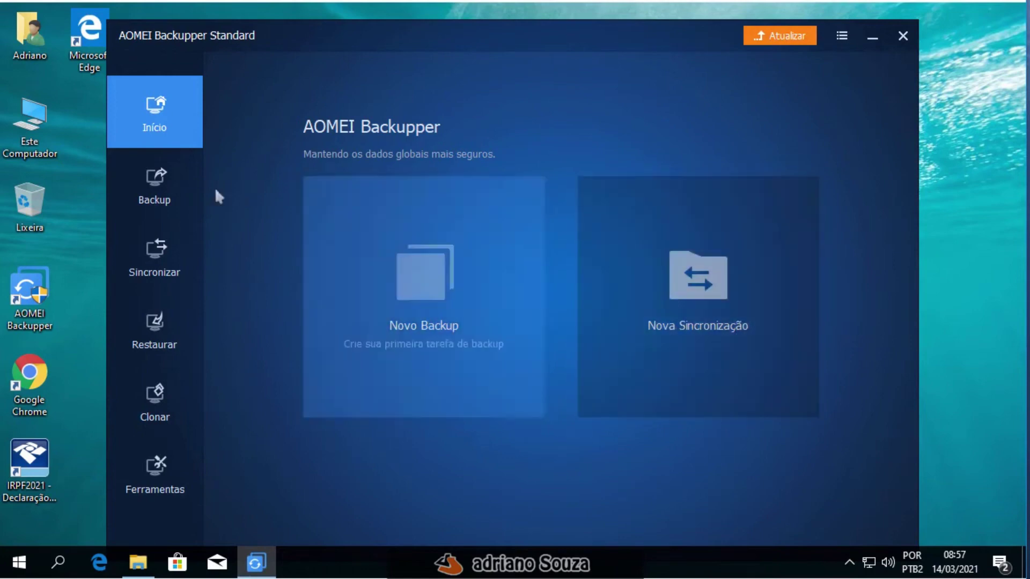
- Set up a new system backup with the external drive externo (H:) as its destination
left_click(154, 202)
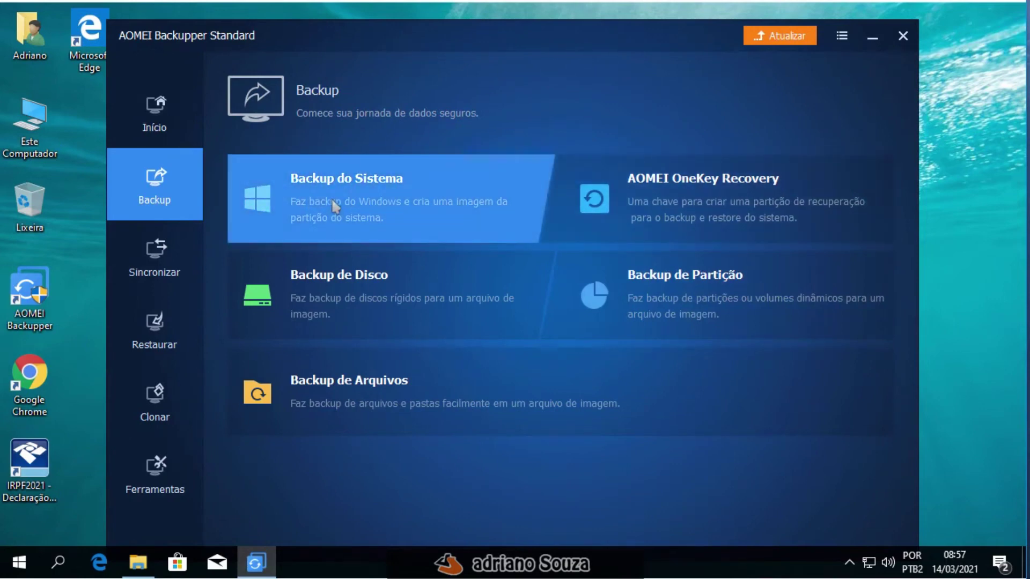
left_click(375, 201)
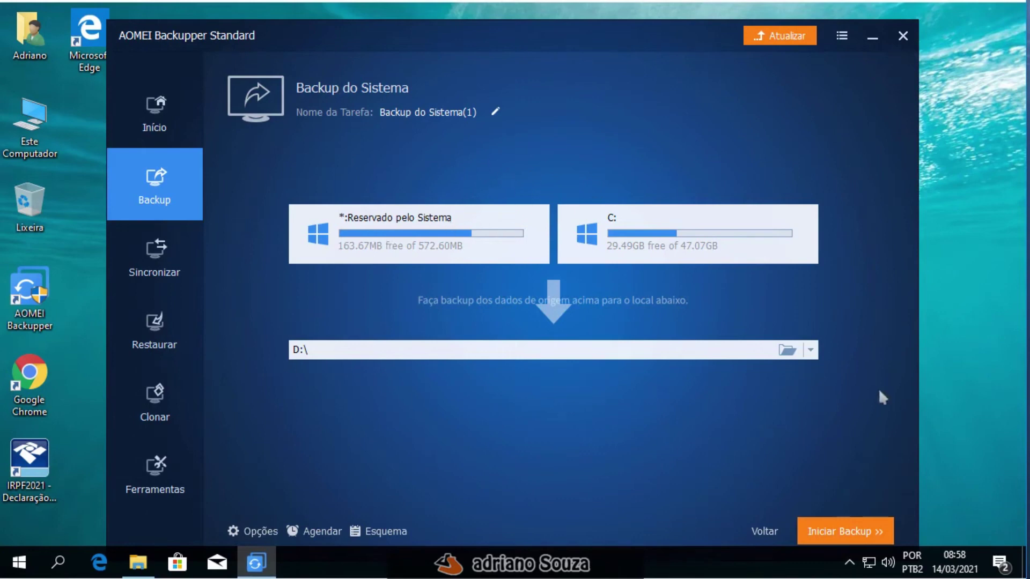
left_click(786, 351)
left_click(292, 282)
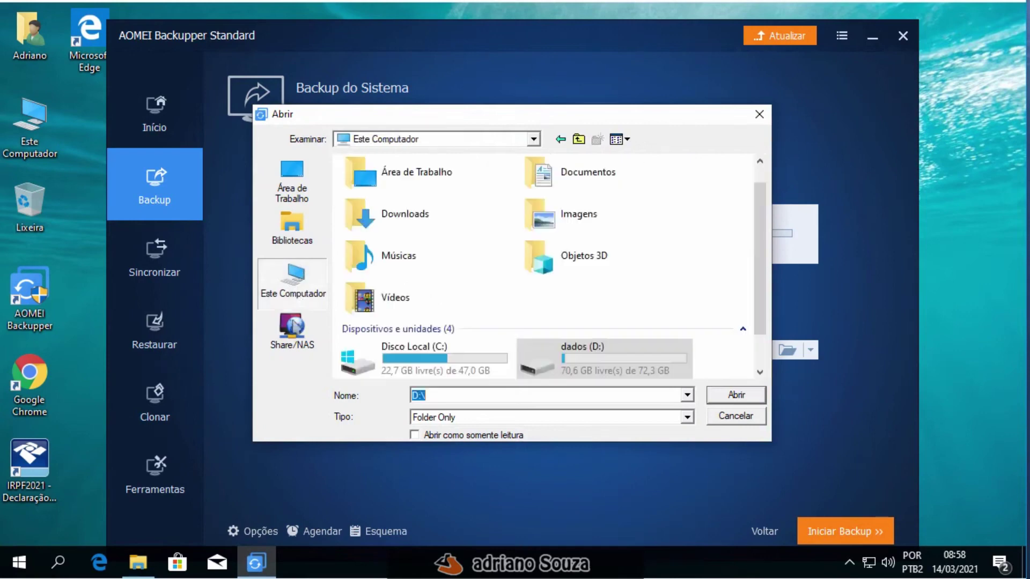
scroll(415, 347, "down", 1)
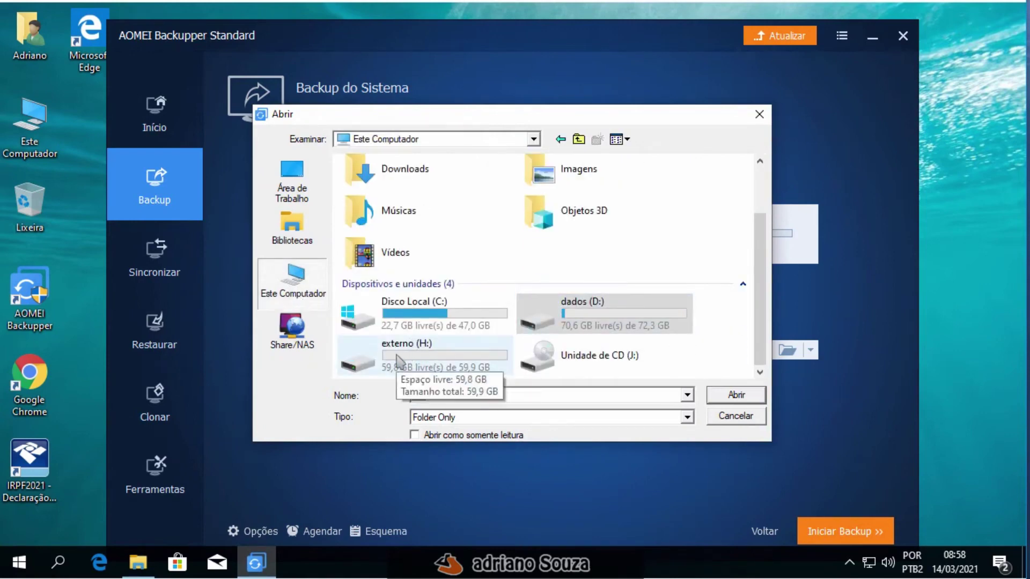
double_click(398, 364)
key("Return")
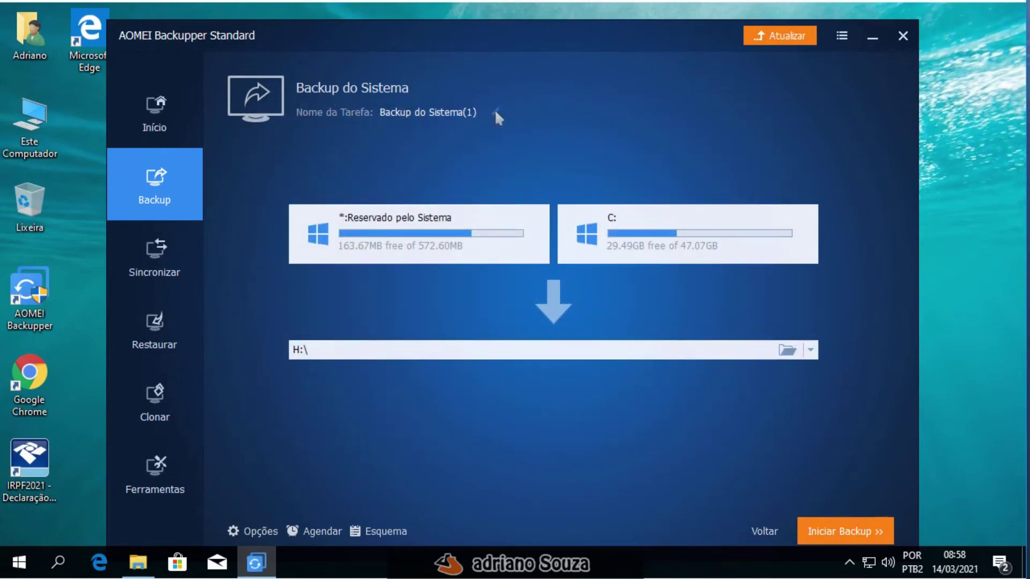
- Rename the backup task as BackupW10_14-03-2021
key("BackSpace")
key("BackSpace")
key("BackSpace")
key("BackSpace")
key("BackSpace")
key("BackSpace")
key("BackSpace")
key("BackSpace")
key("BackSpace")
key("BackSpace")
key("BackSpace")
key("BackSpace")
key("BackSpace")
key("BackSpace")
type("w")
key("BackSpace")
type("W10_14-03-2021")
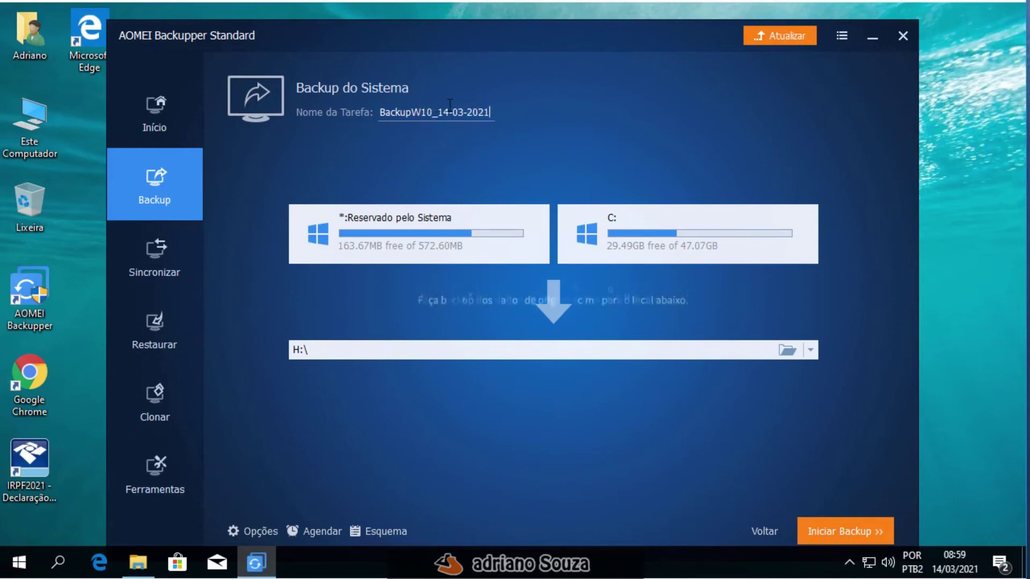
left_click(545, 303)
- Run the system backup and finalize it once the operation completes
left_click(822, 537)
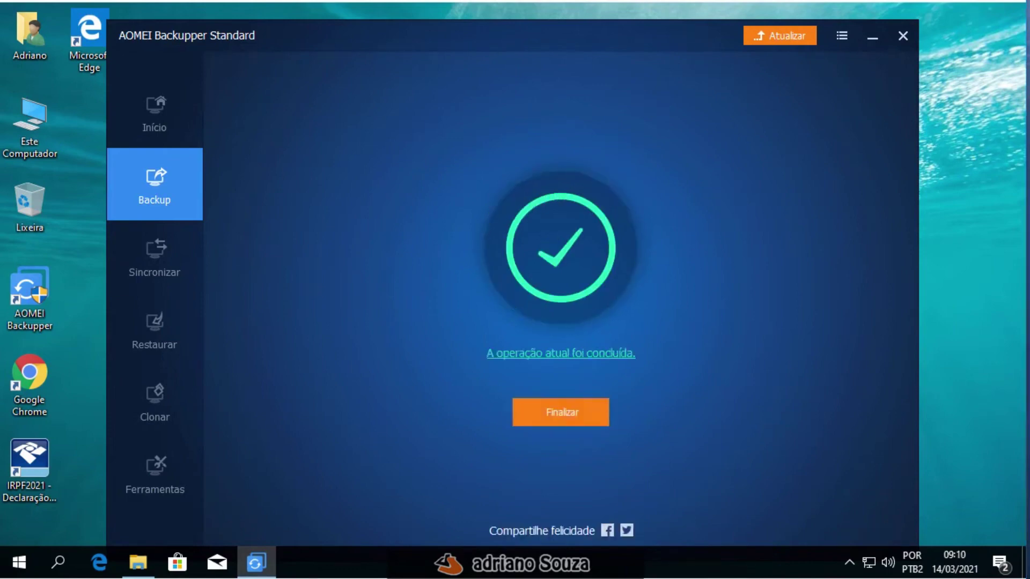
left_click(558, 423)
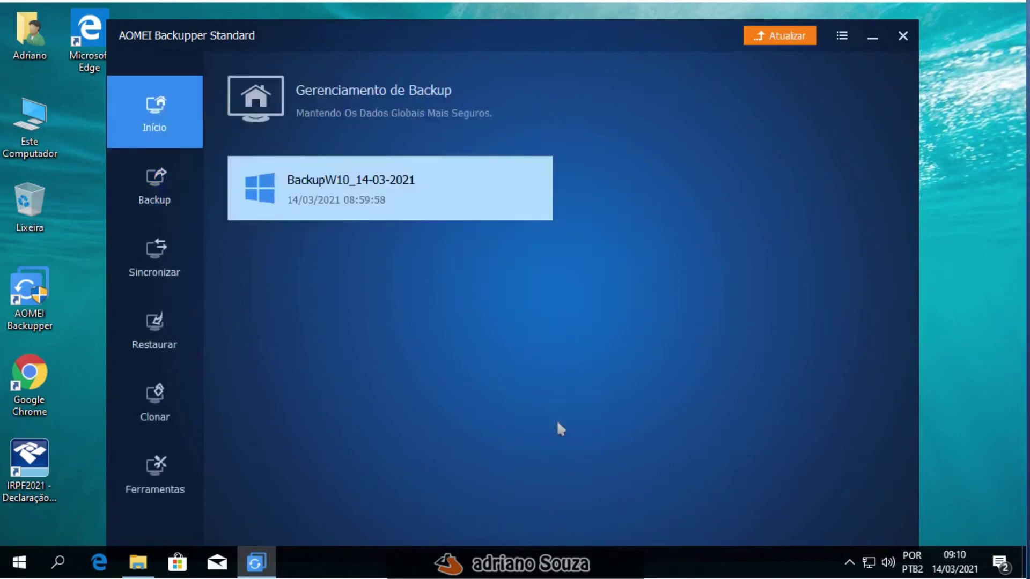
- Examine the space used on drive externo (H:) and the image file inside the BackupW10_14-03-2021 folder in File Explorer
left_click(138, 562)
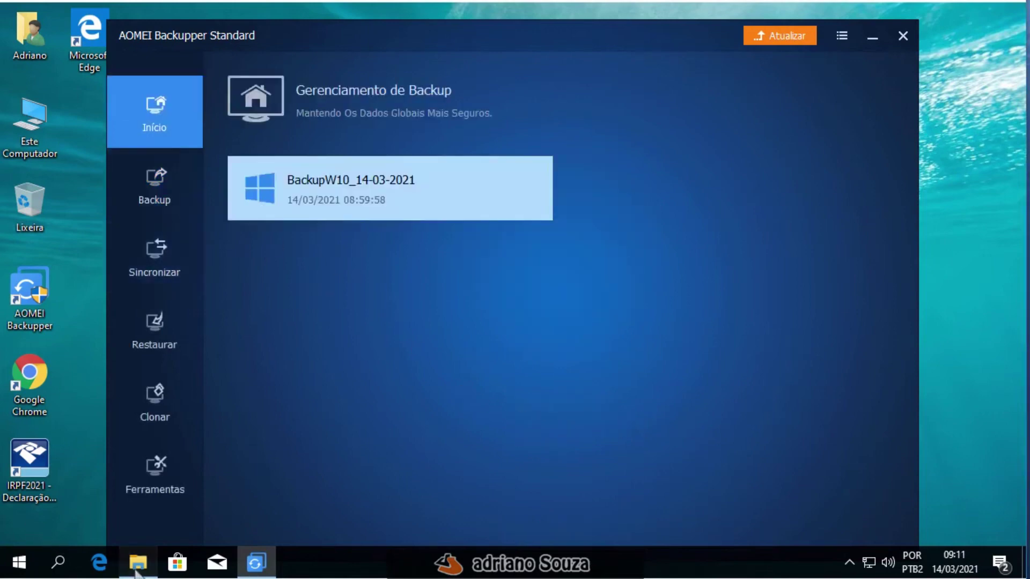
double_click(310, 252)
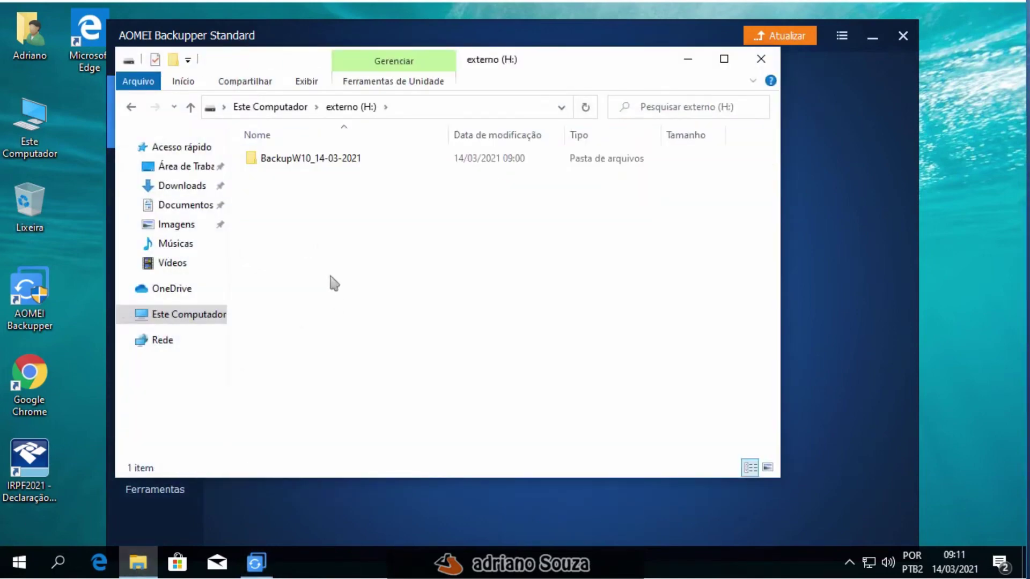
right_click(331, 276)
left_click(370, 344)
left_click(131, 107)
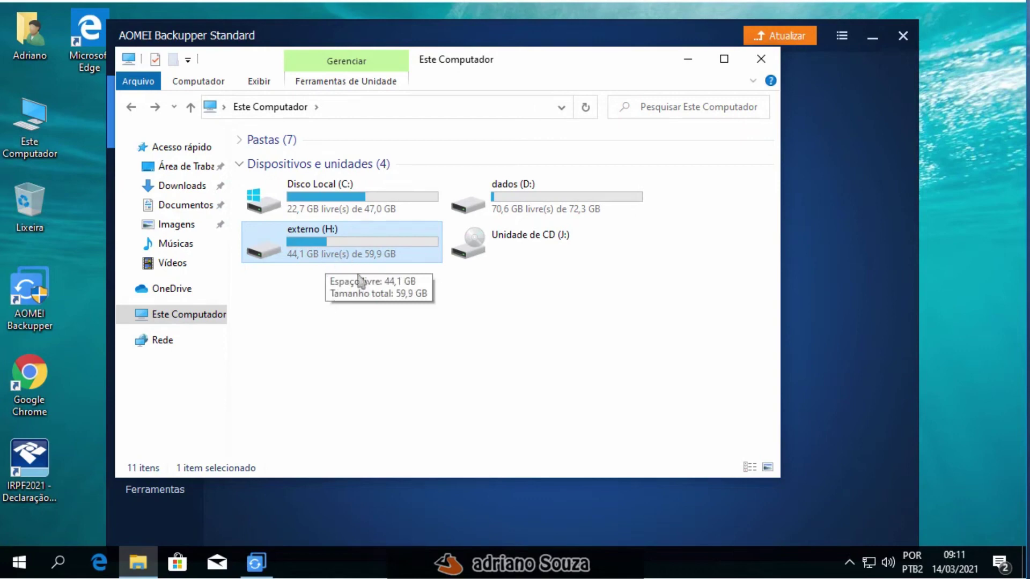
double_click(338, 258)
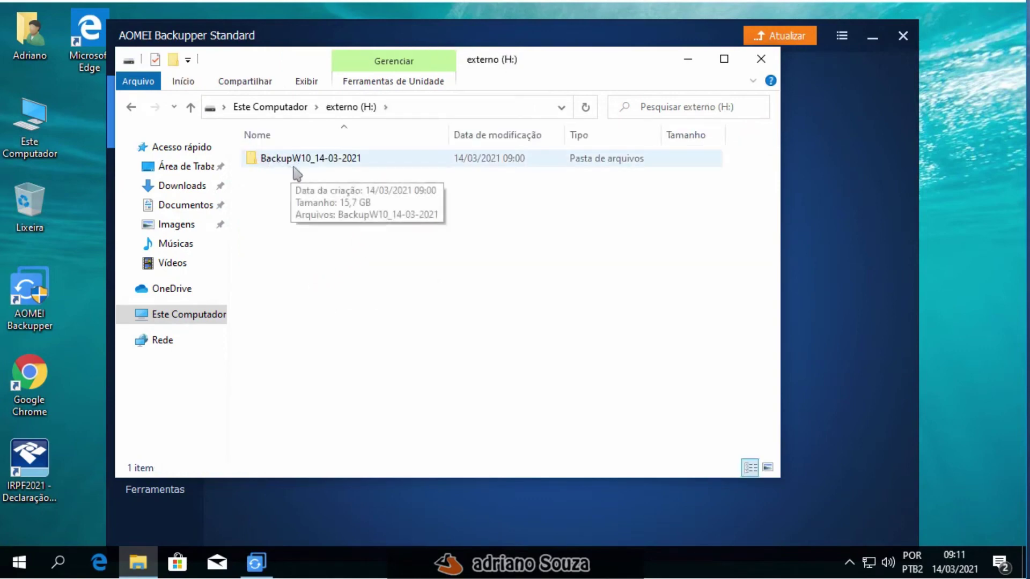
double_click(328, 161)
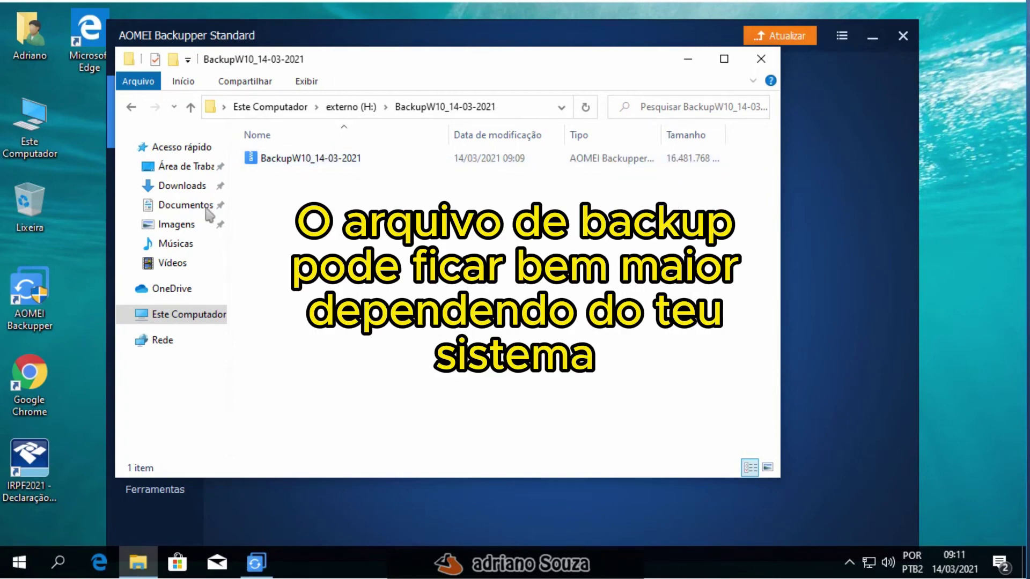
left_click(131, 107)
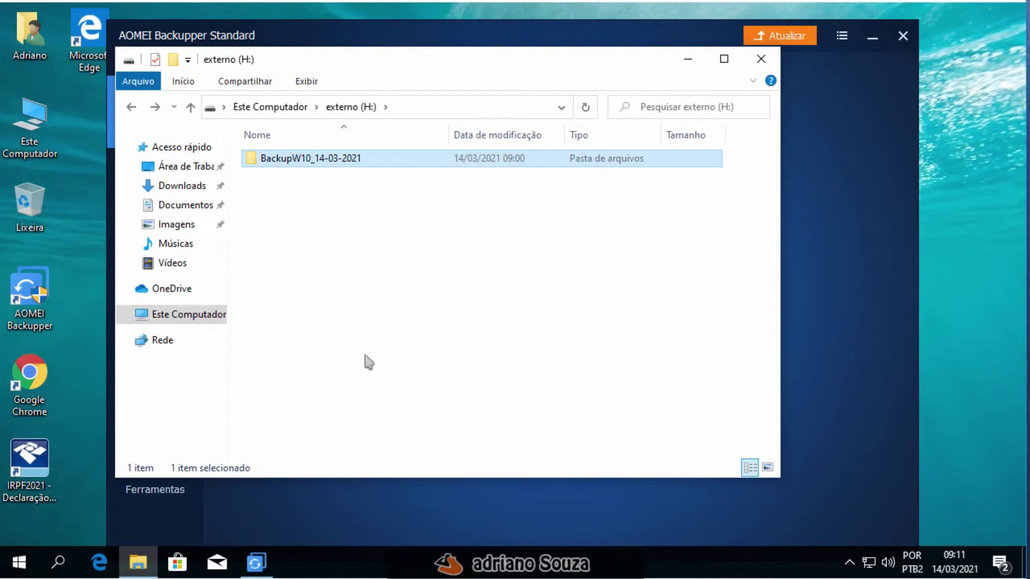
left_click(687, 59)
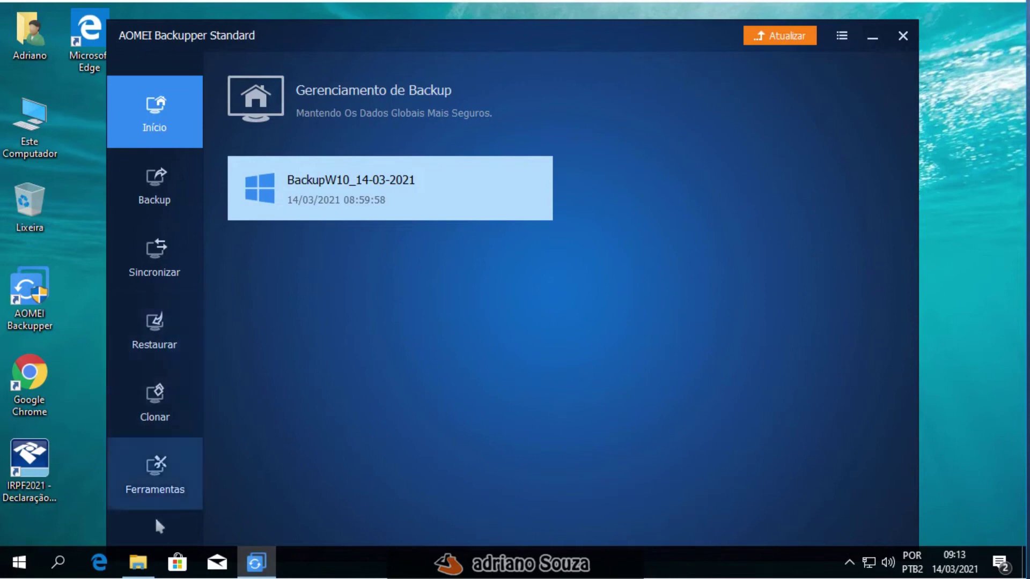
- Start creating a bootable disc based on Windows PE, using the UEFI boot mode
left_click(143, 477)
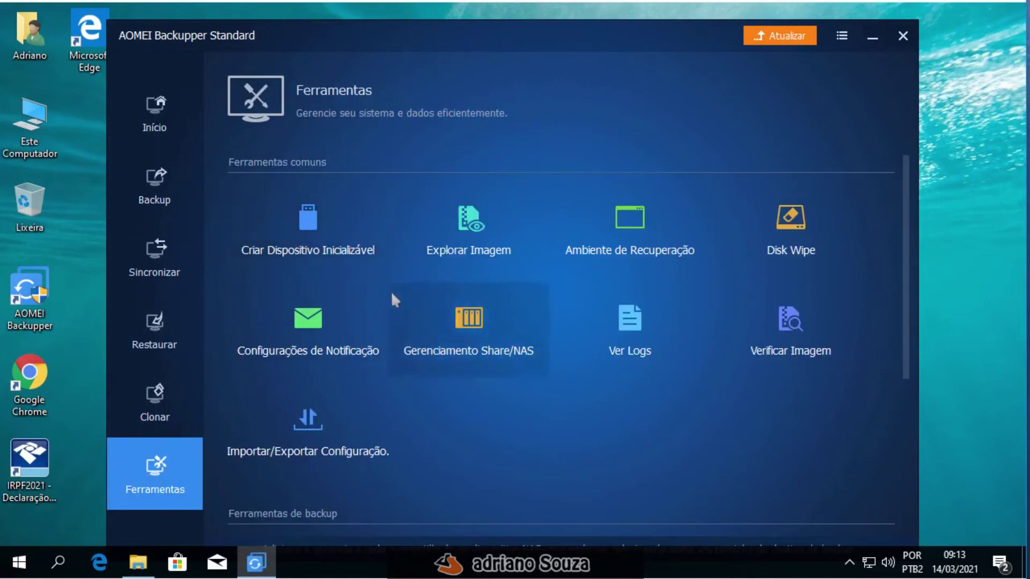
left_click(307, 220)
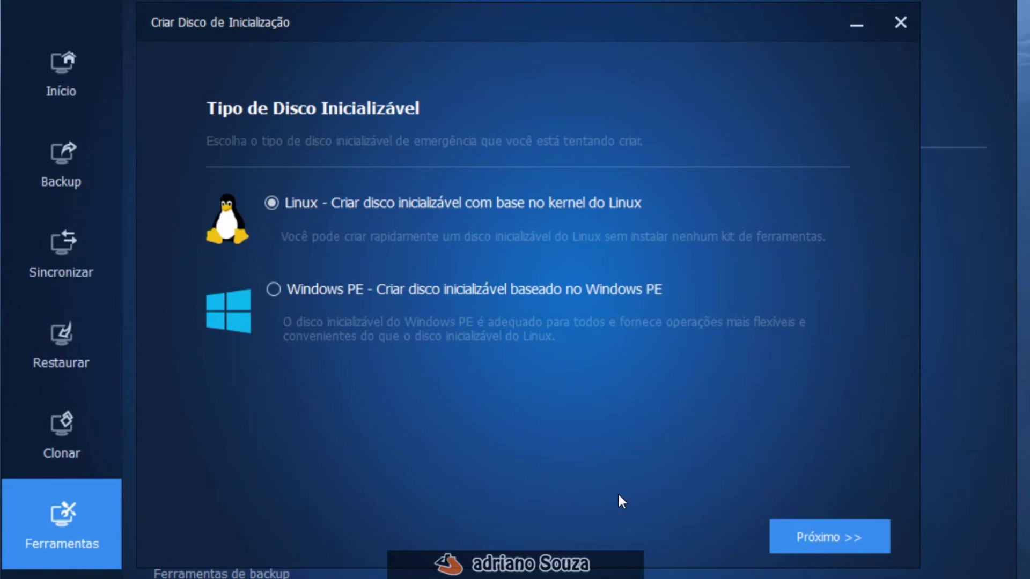
left_click(294, 289)
left_click(783, 537)
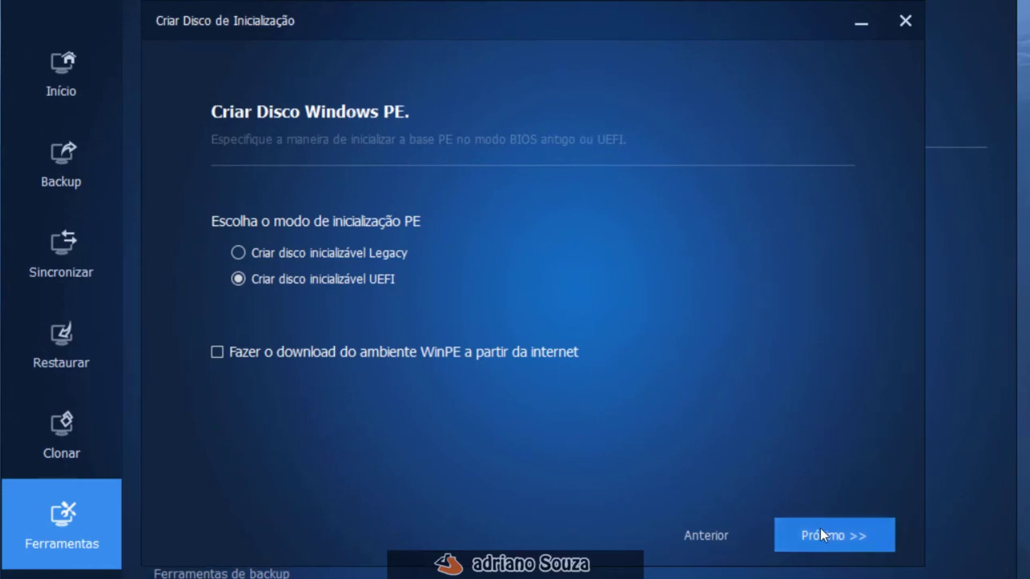
left_click(789, 534)
- Choose the USB boot device SanDiskCruzer Blade (F:) as the storage media and agree to format it
left_click(439, 295)
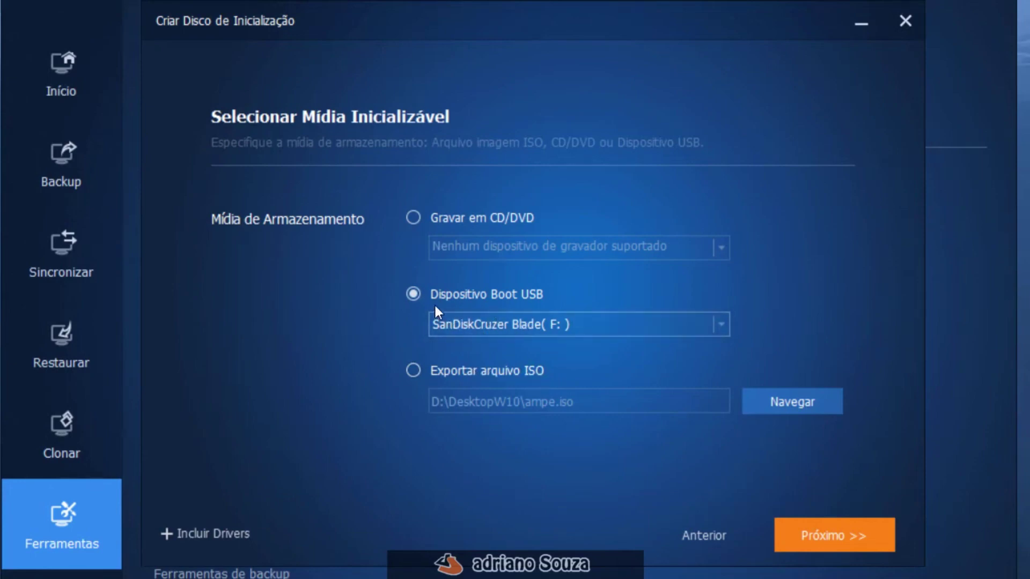
left_click(784, 531)
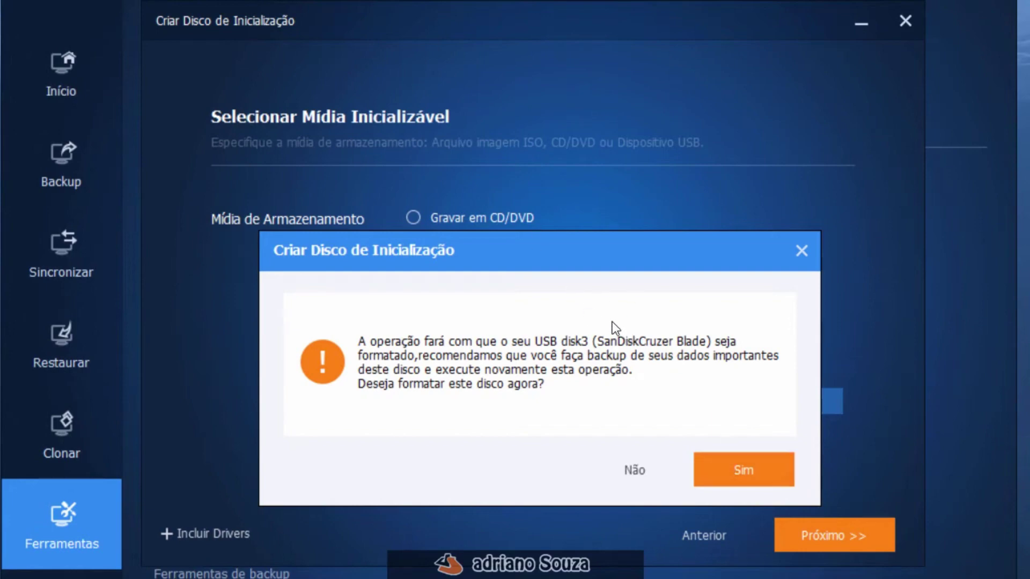
left_click(703, 459)
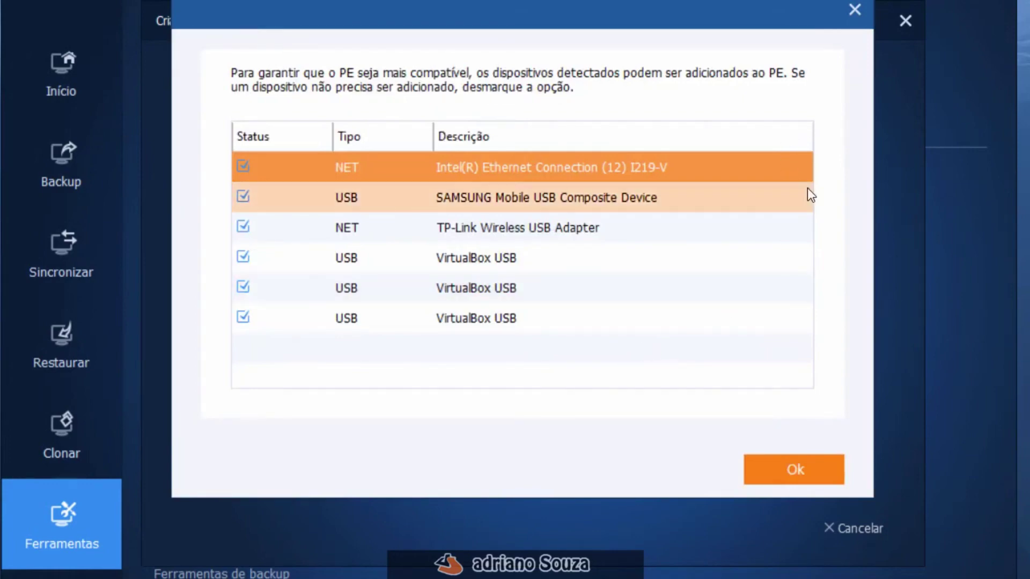
- Exclude all six detected NET and USB devices from the PE environment and continue creating the disc
left_click(245, 322)
left_click(244, 287)
left_click(243, 258)
left_click(243, 227)
left_click(243, 167)
left_click(243, 197)
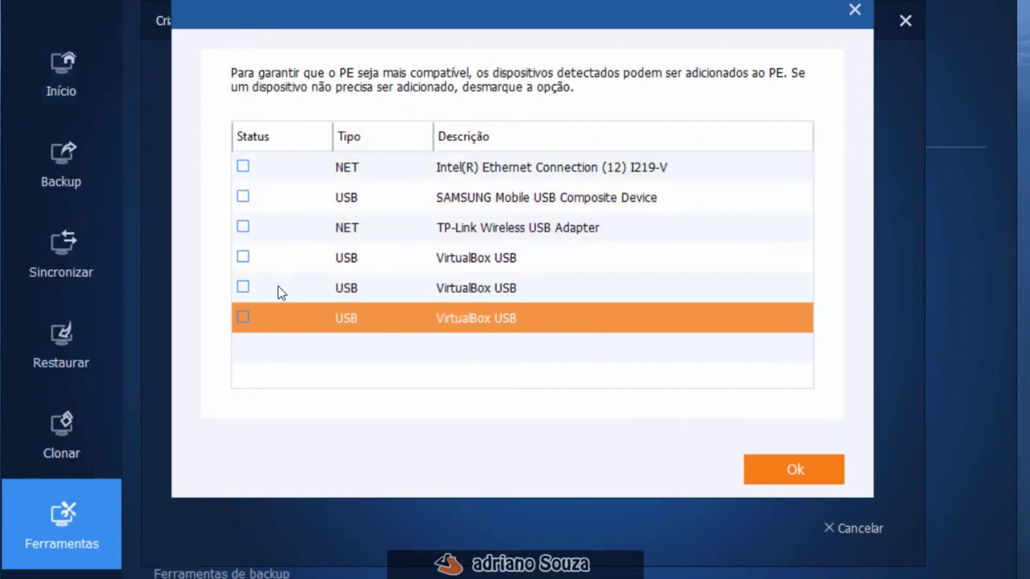
left_click(761, 467)
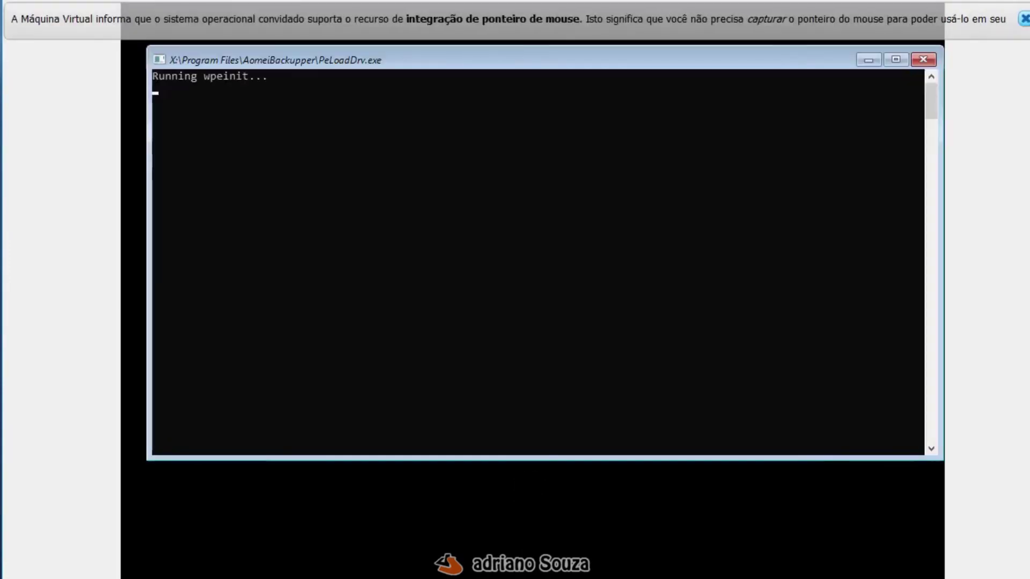
- Dismiss the virtual machine's mouse pointer integration notice and reposition the AOMEI Backupper window in the booted PE environment
left_click(1024, 20)
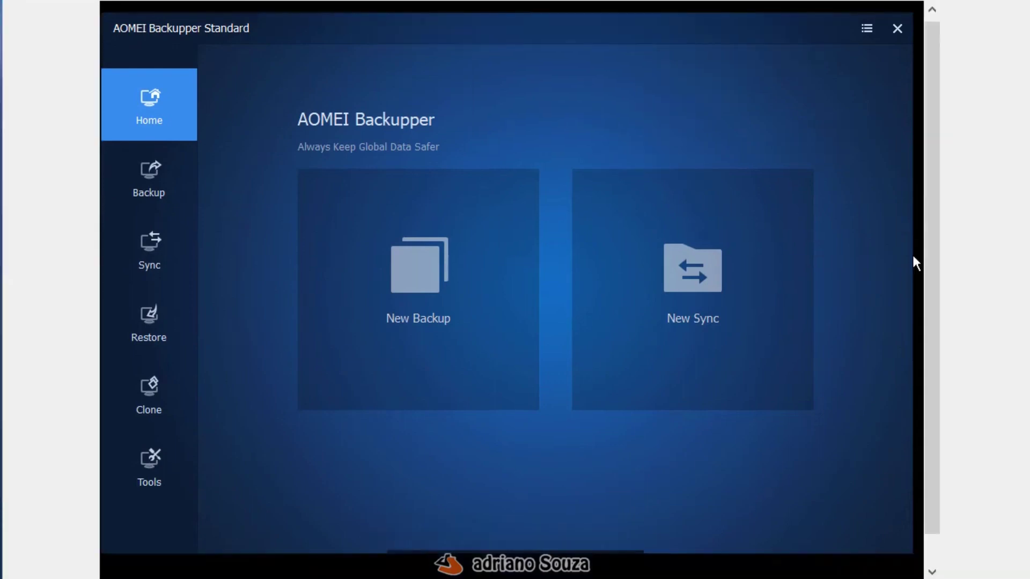
mouse_move(308, 40)
left_mouse_down()
mouse_move(603, 322)
mouse_move(391, 131)
mouse_move(257, 225)
mouse_move(554, 284)
mouse_move(584, 382)
mouse_move(529, 309)
mouse_move(319, 159)
mouse_move(310, 44)
left_mouse_up()
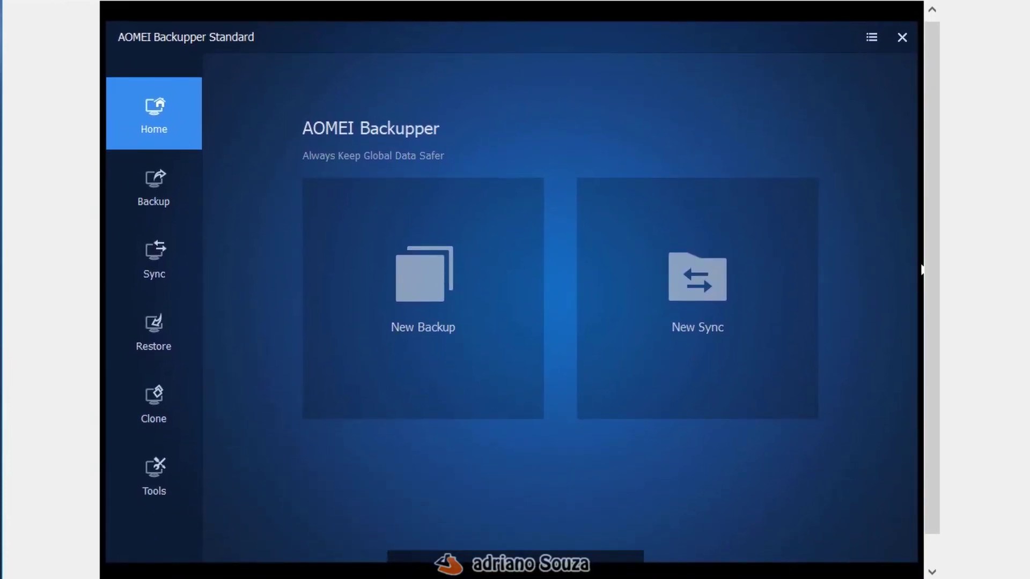
- Check the AOMEI Backupper version in its About information and close it
left_click(872, 37)
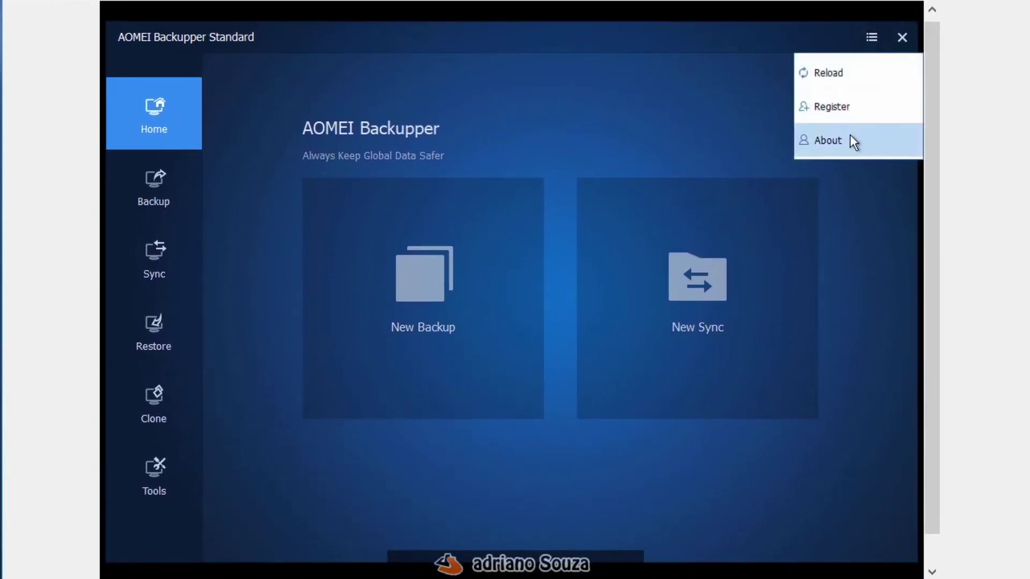
left_click(851, 140)
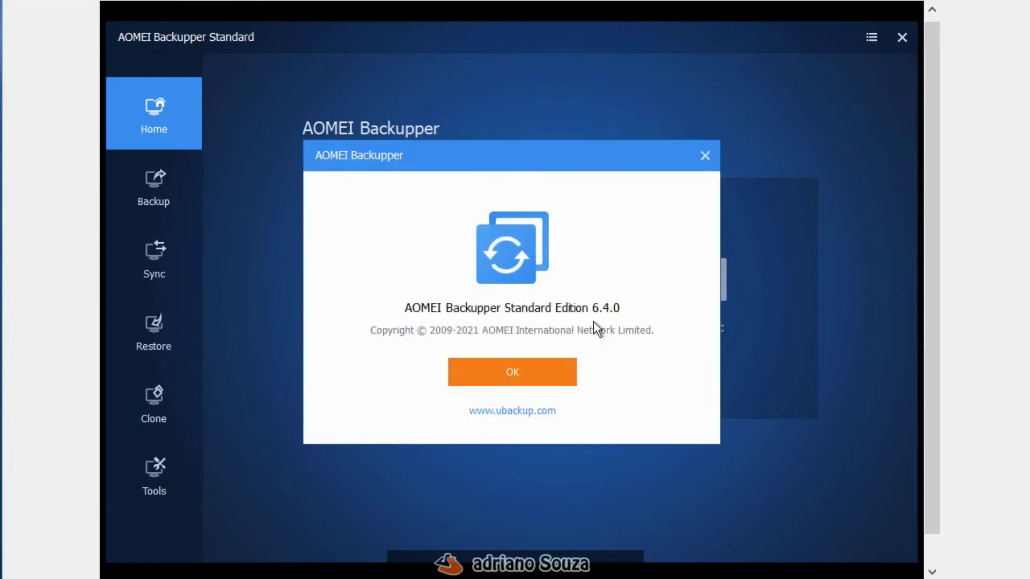
left_click(705, 156)
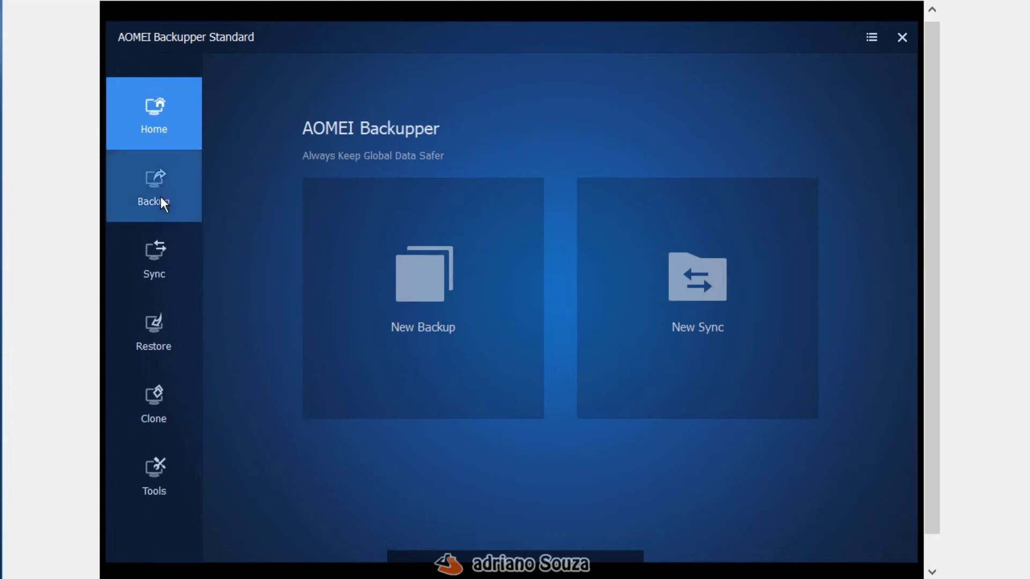
- Load the system image BackupW10_14-03-2021.adi from its folder on externo (C:) for restore and proceed to the operation summary
left_click(153, 327)
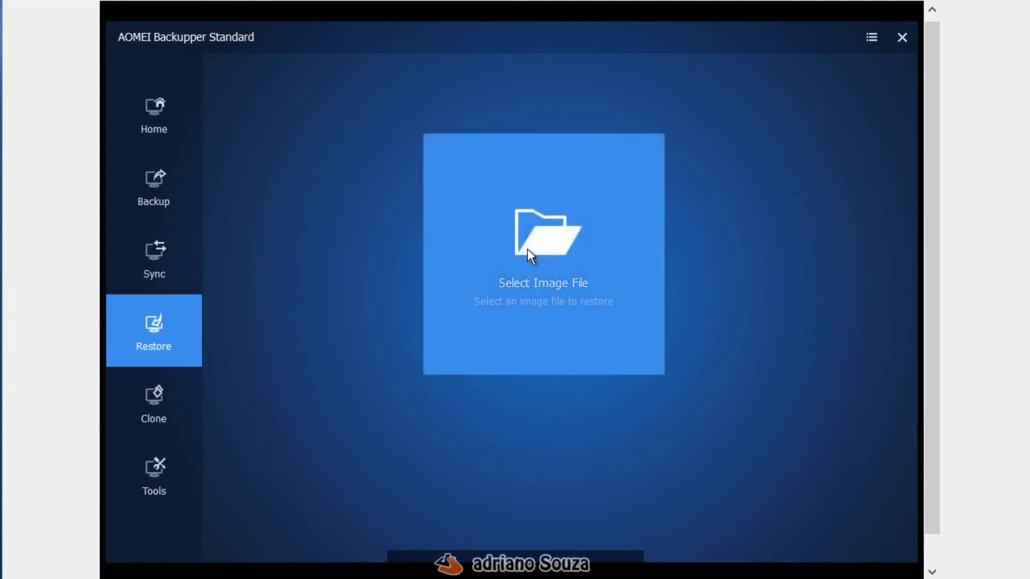
left_click(530, 250)
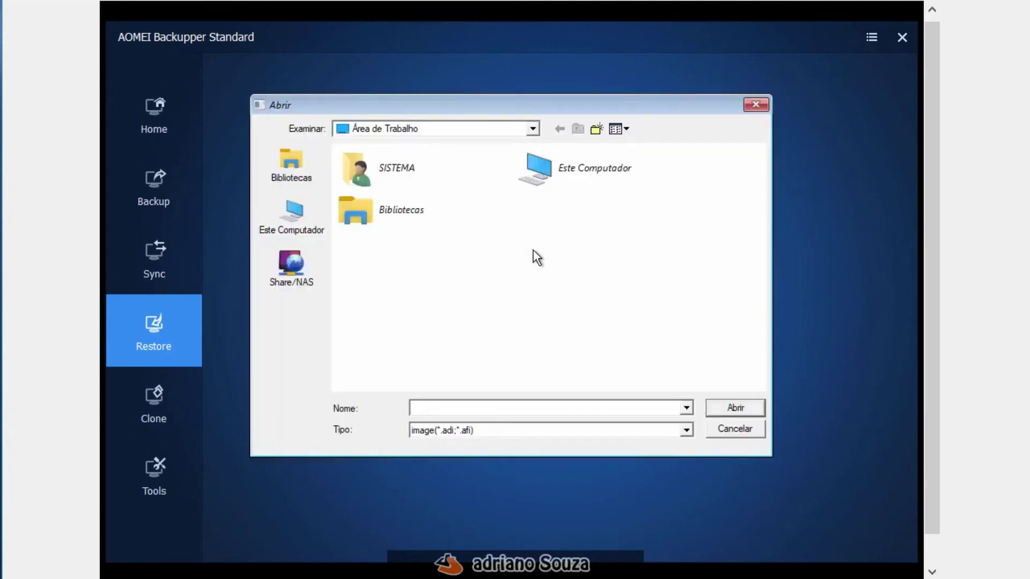
left_click(320, 207)
left_click_drag(761, 198, 760, 326)
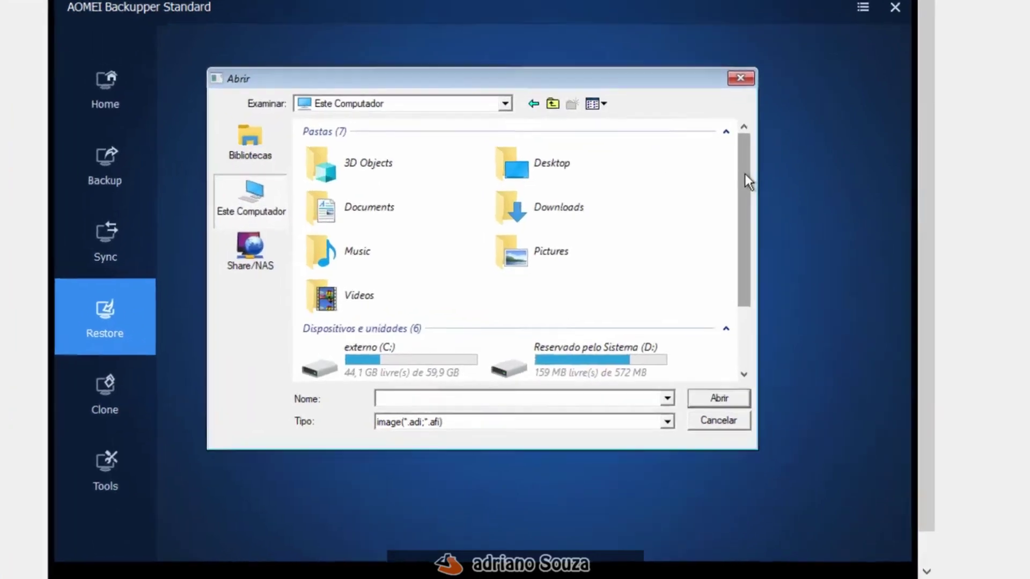
left_click_drag(698, 268, 691, 268)
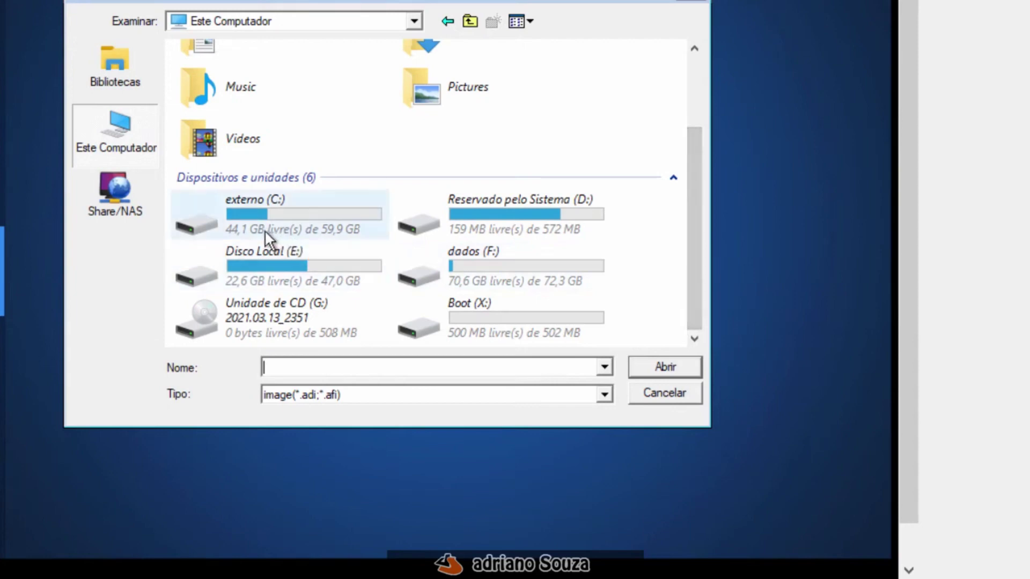
double_click(278, 222)
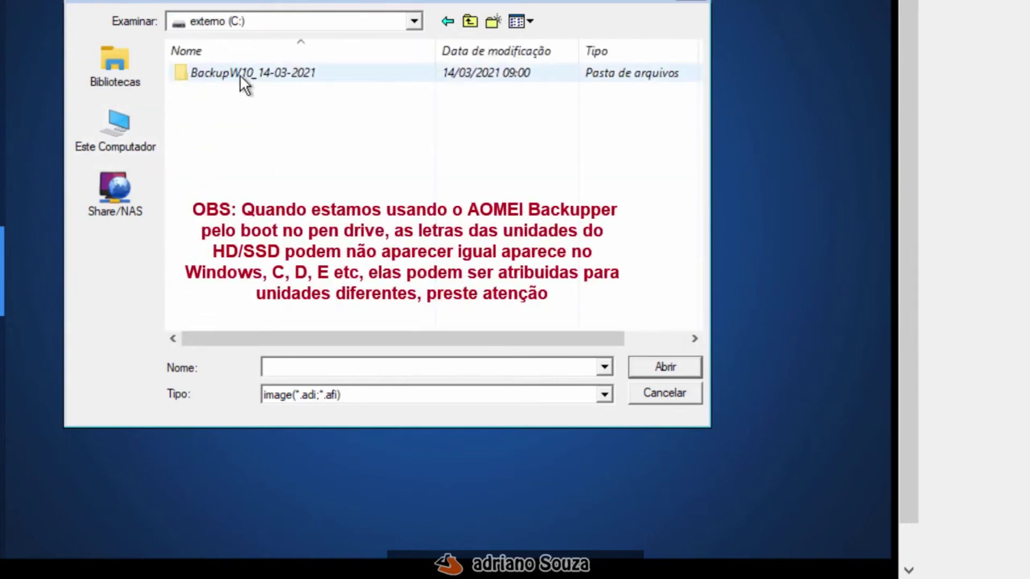
double_click(270, 72)
left_click(284, 72)
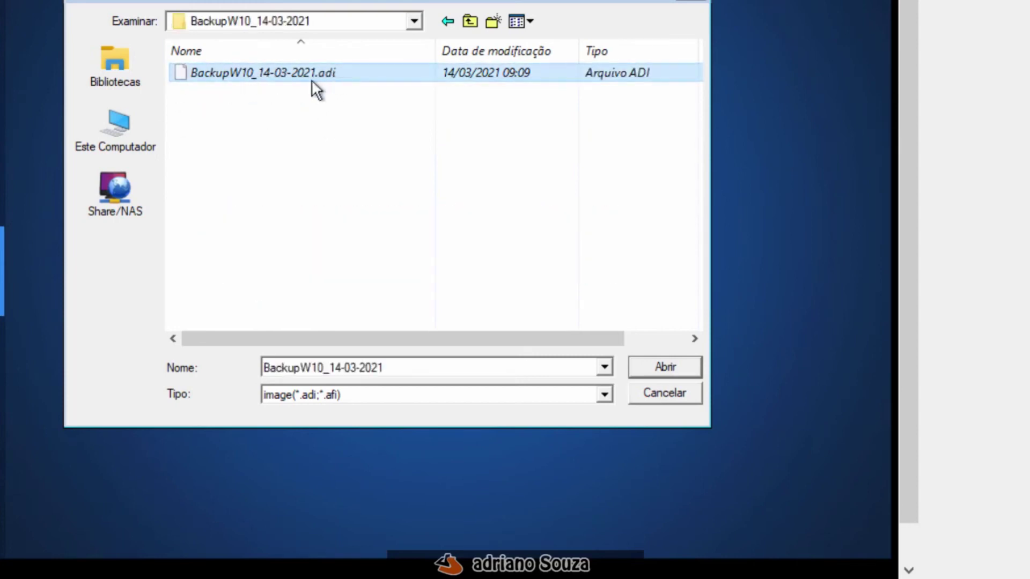
mouse_move(343, 76)
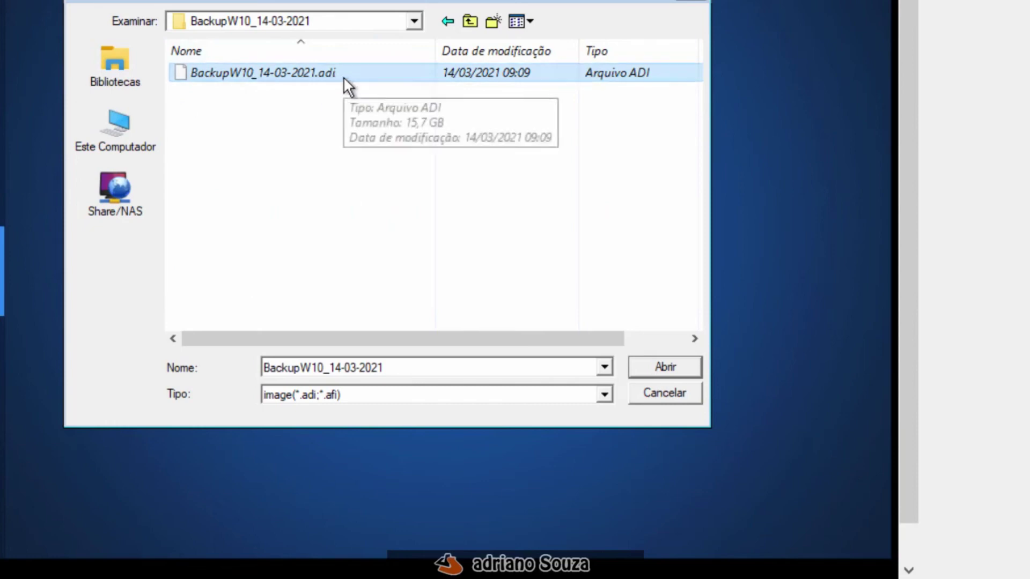
left_click(674, 365)
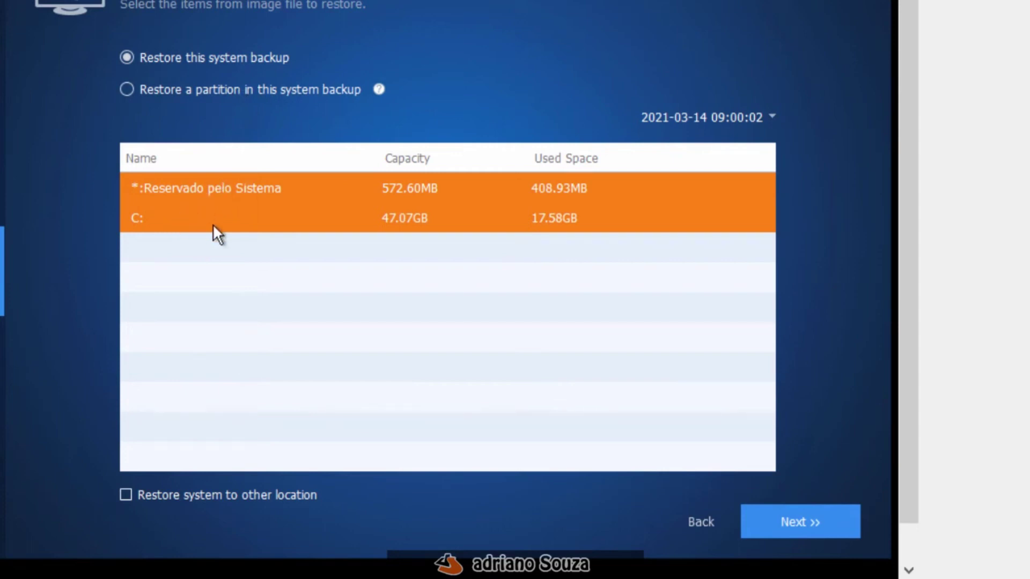
left_click(777, 531)
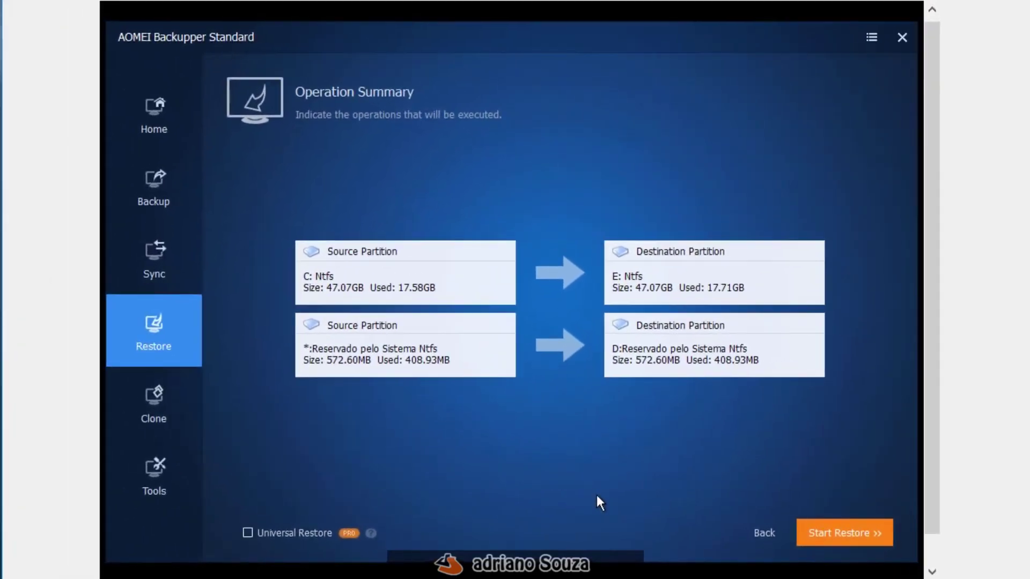
- Examine the partitions of both disks in the Disk Clone source selection
left_click(151, 407)
left_click(322, 292)
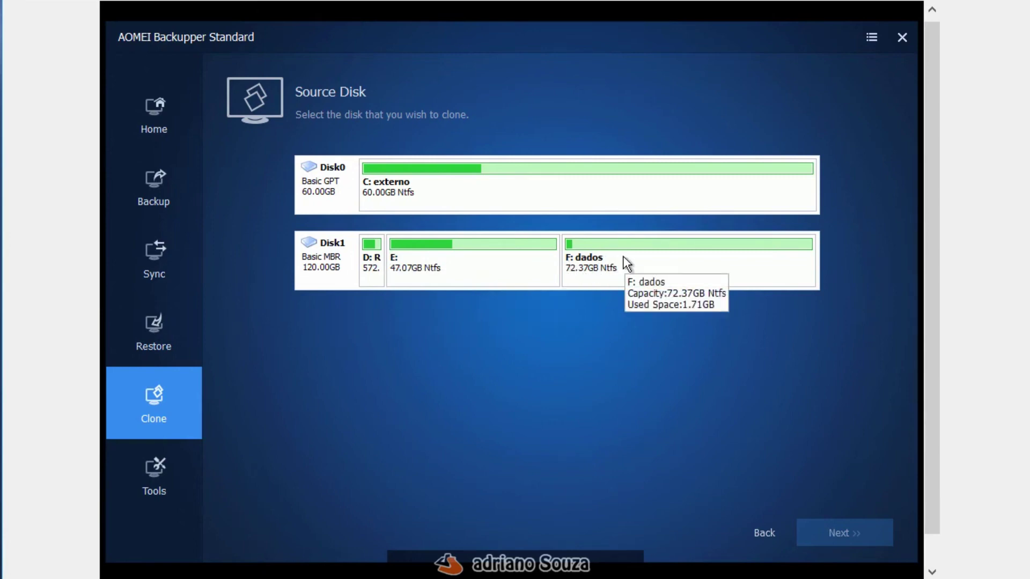
- Select the BackupW10_14-03-2021.adi image again and start restoring the full system backup to its original partitions
left_click(144, 334)
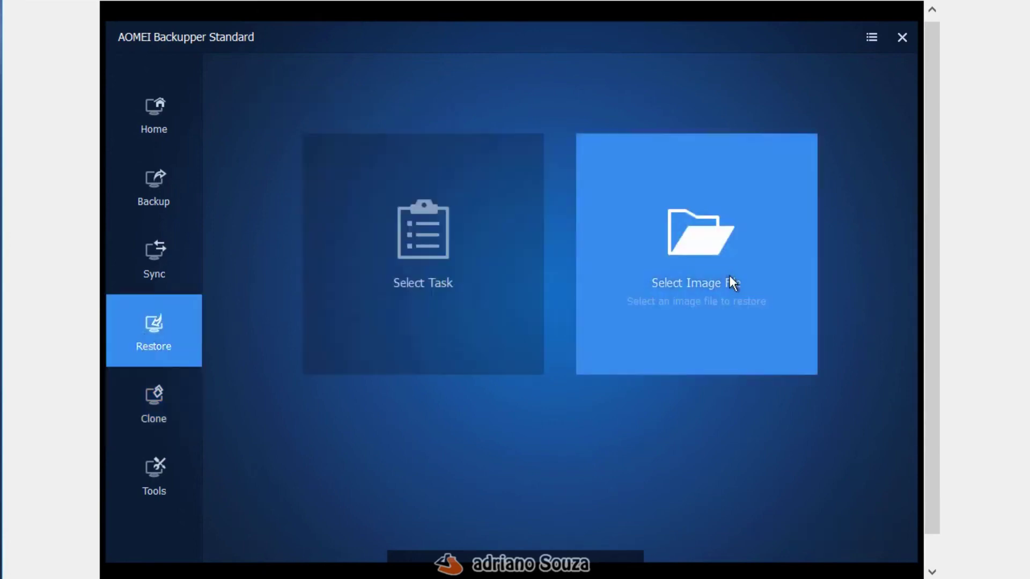
left_click(729, 279)
double_click(427, 173)
left_click(830, 531)
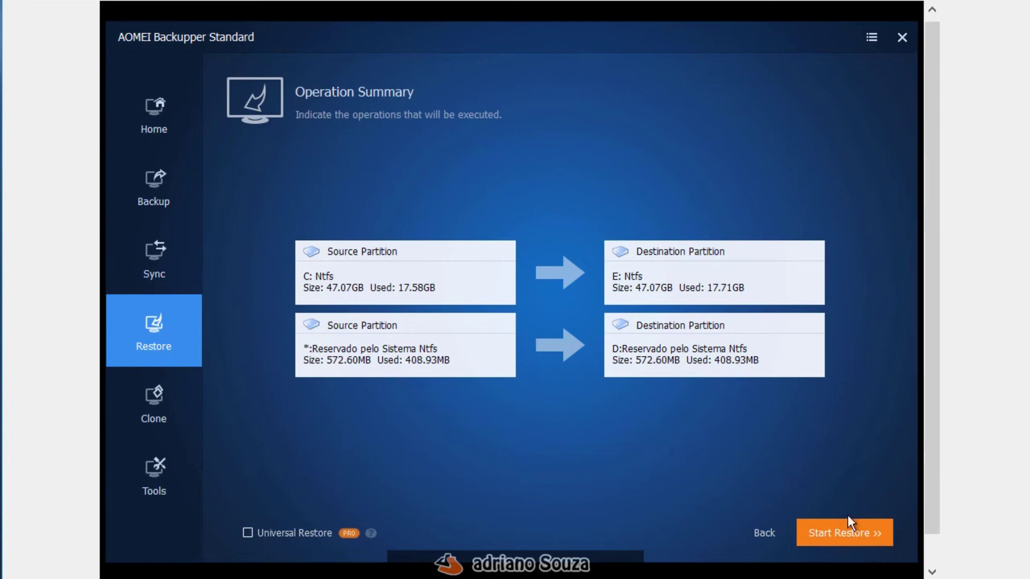
left_click(799, 531)
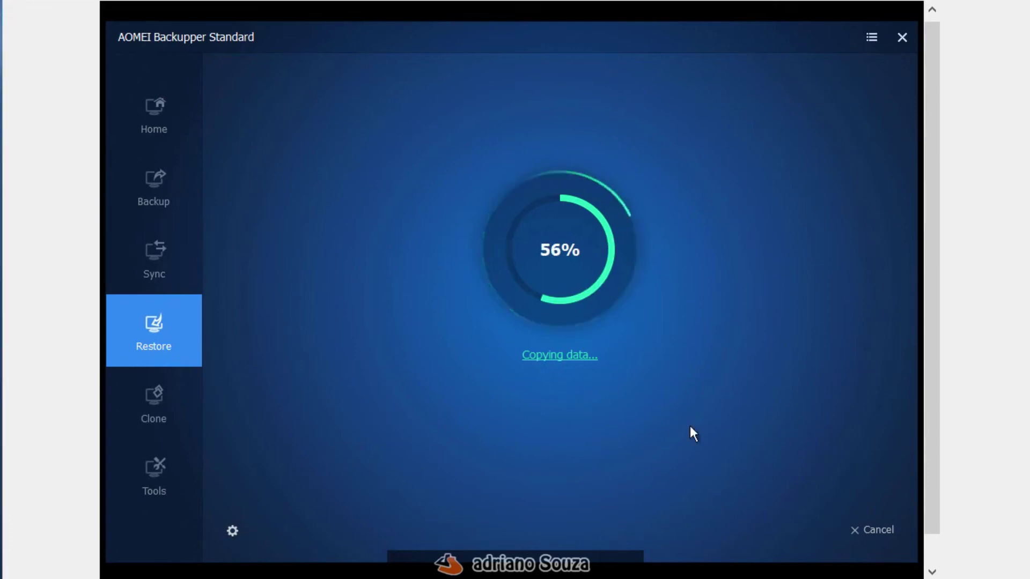
- View the running restore's detailed log, return to the progress display and finish the completed restore
left_click(548, 363)
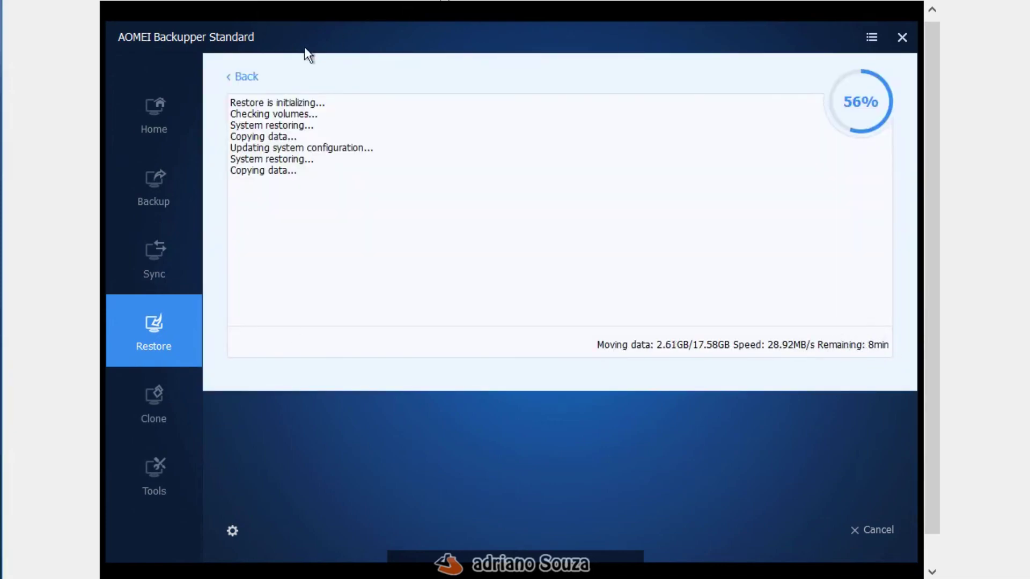
left_click(244, 78)
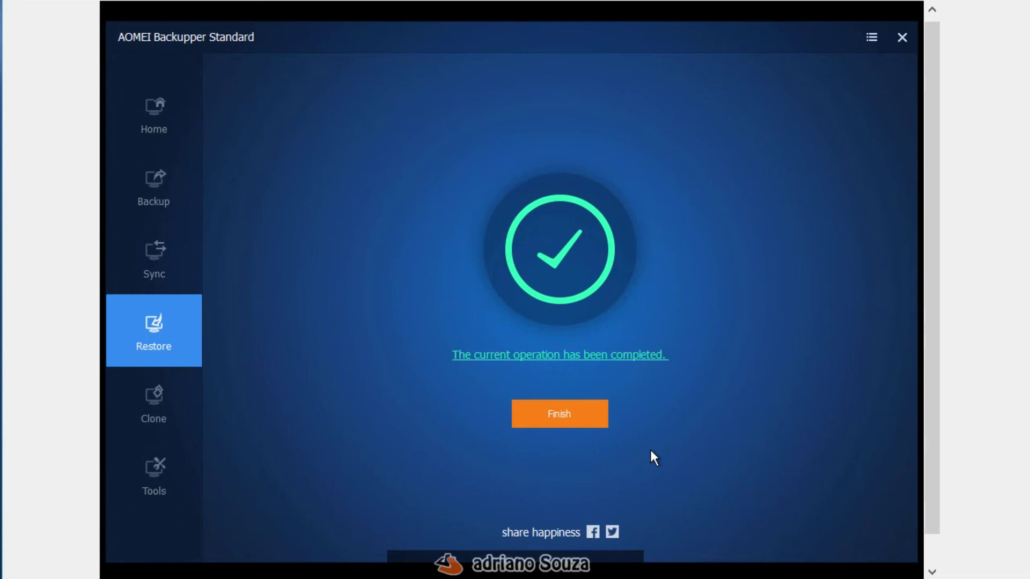
left_click(551, 419)
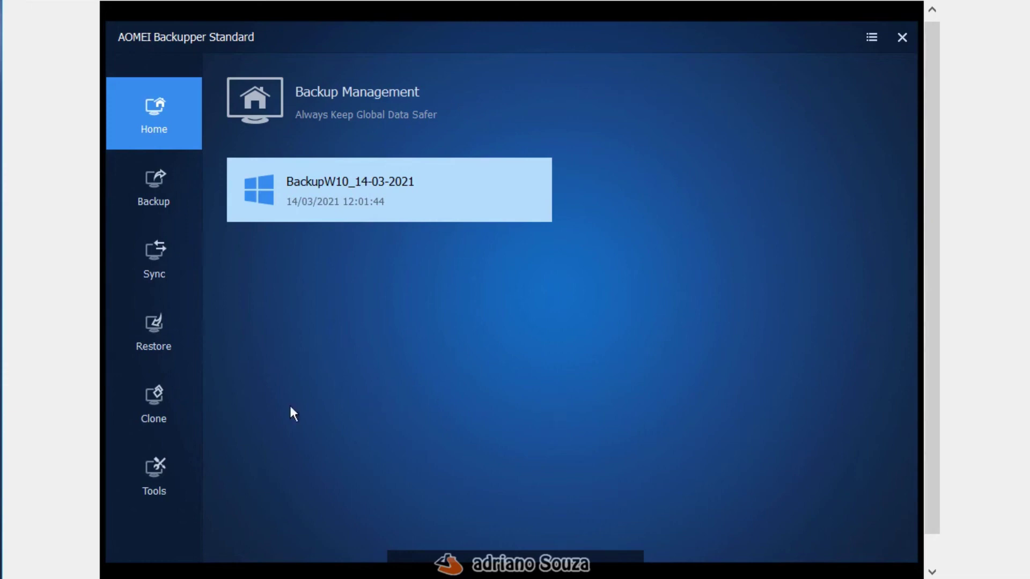
- Inspect the partition layout of Disk0 and Disk1 in the Disk Clone source selection after the restore
left_click(154, 403)
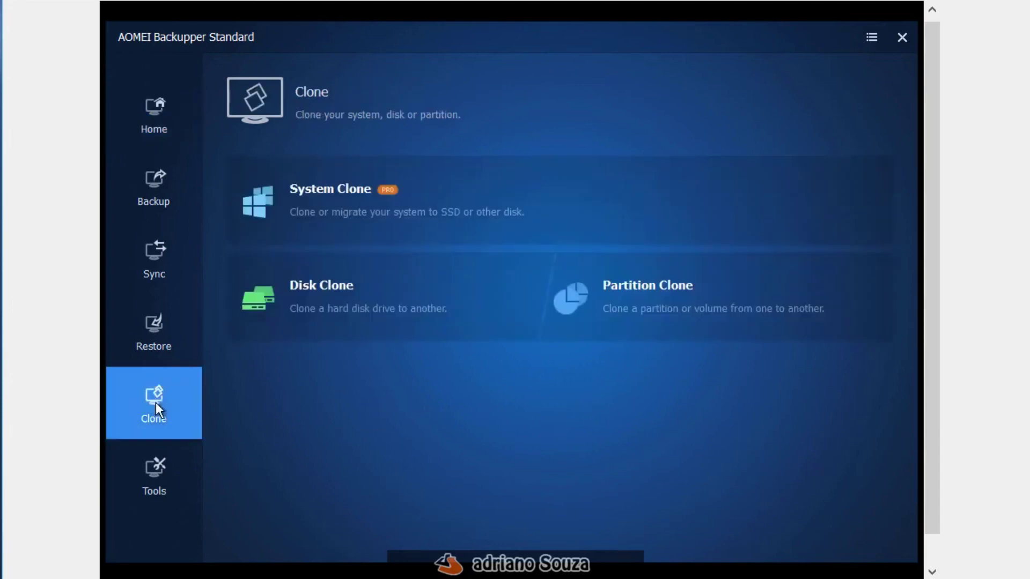
left_click(315, 306)
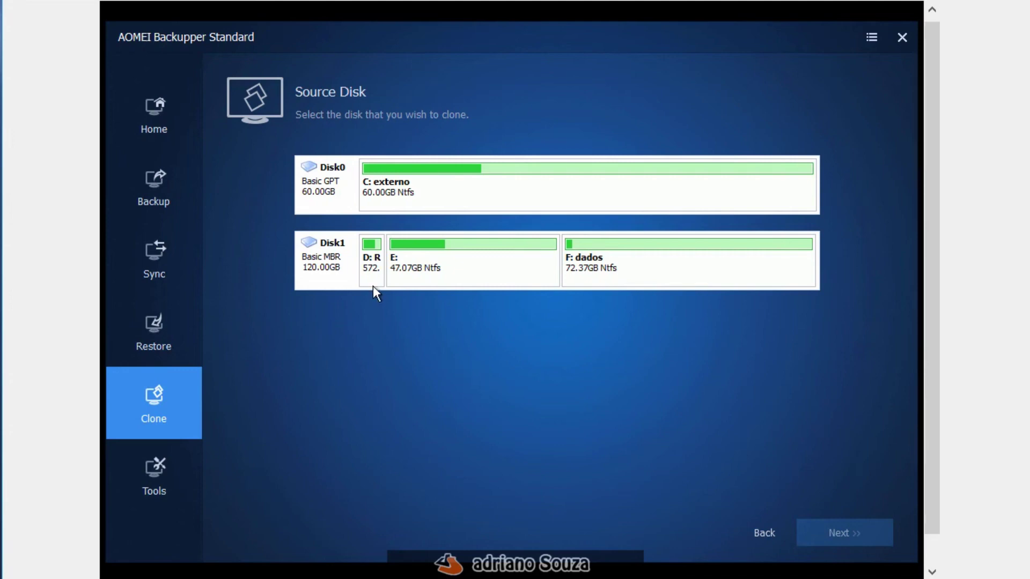
mouse_move(402, 256)
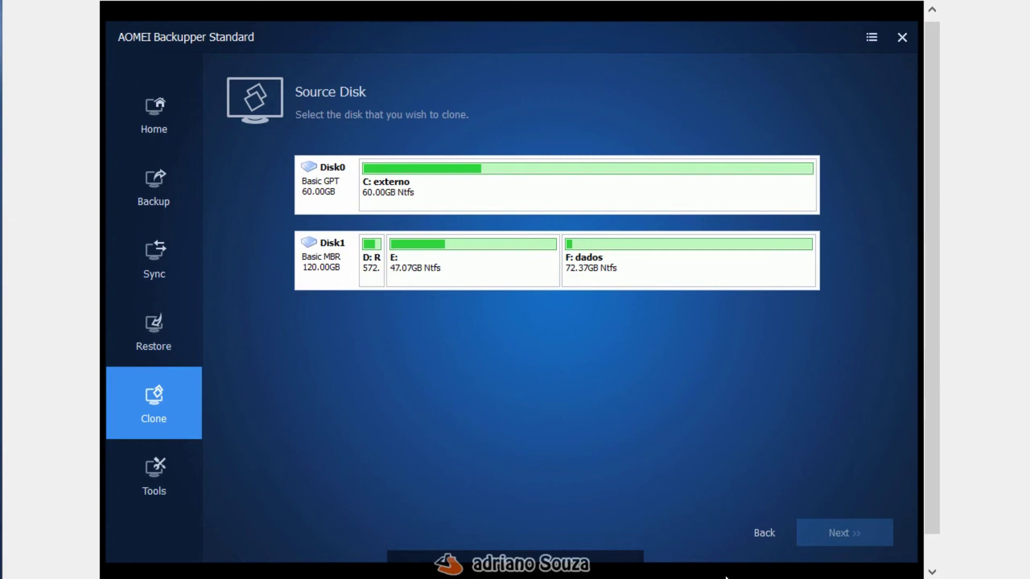
- Open the Windows shell command tool and list the disks with diskpart and list disk
left_click(151, 472)
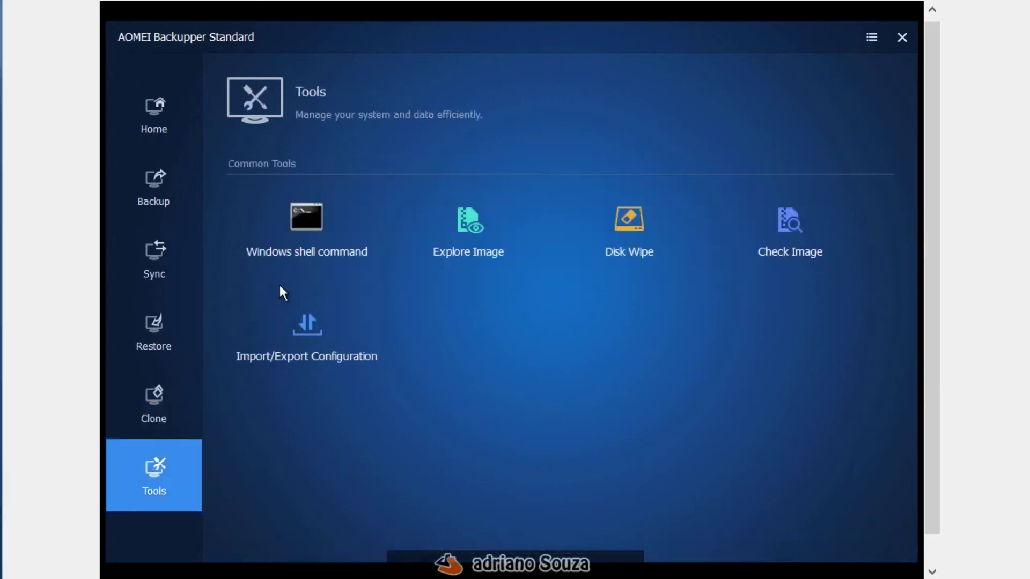
left_click(285, 216)
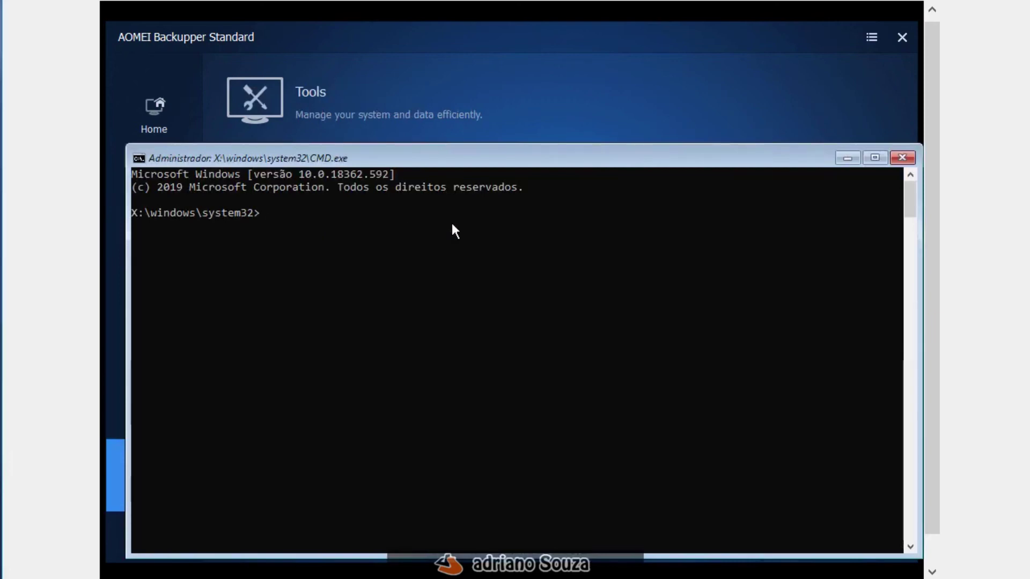
type("diskpart")
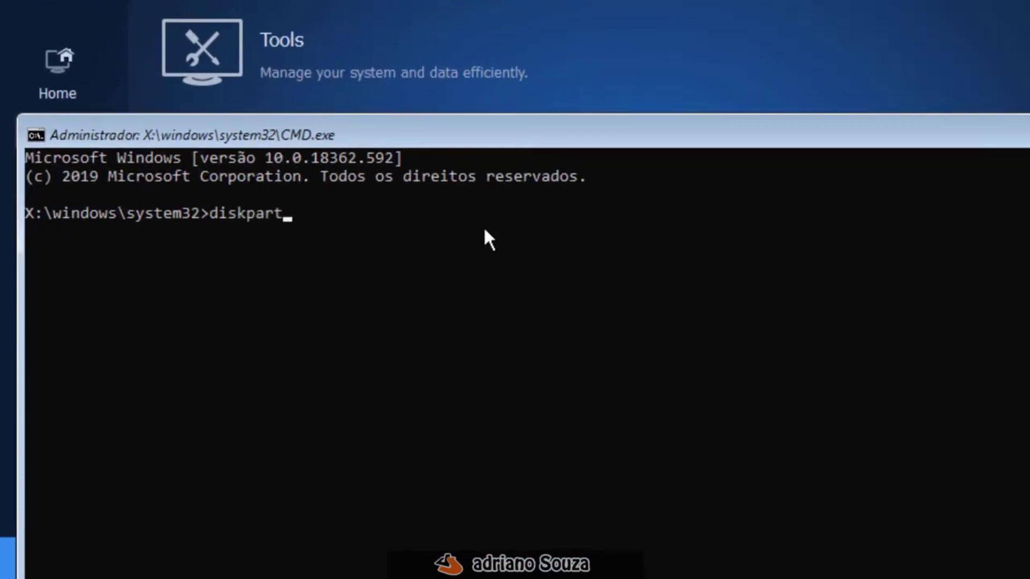
key("Return")
type("list di")
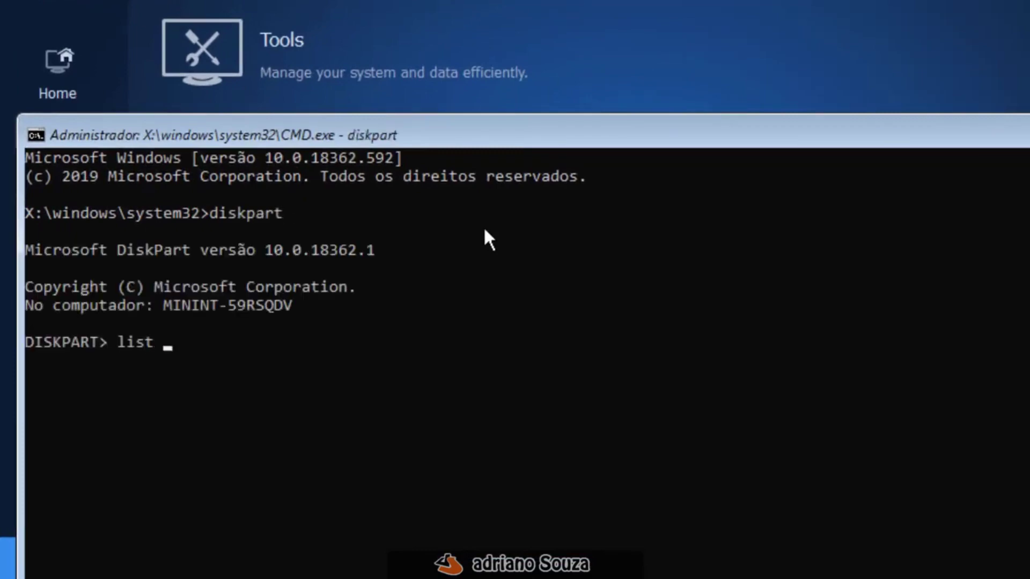
type("sk")
key("Return")
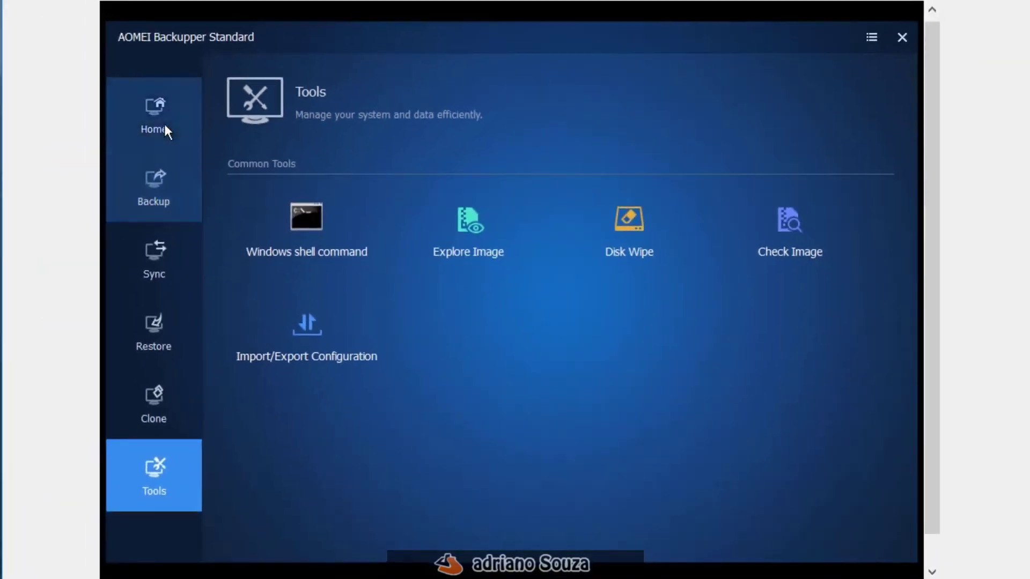
- Recheck the disk layout in the Disk Clone source selection
left_click(871, 38)
left_click(827, 74)
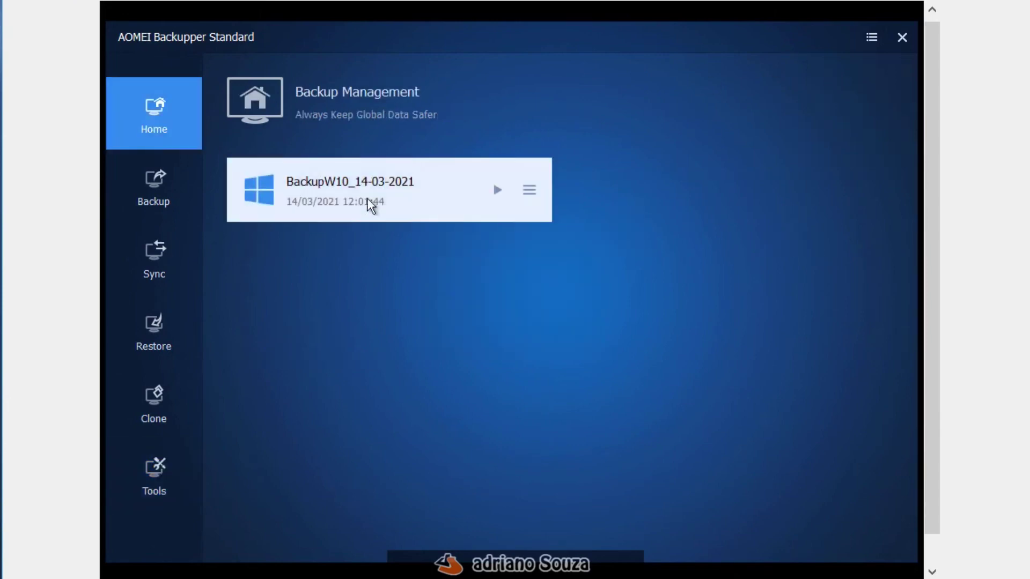
left_click(163, 404)
left_click(343, 321)
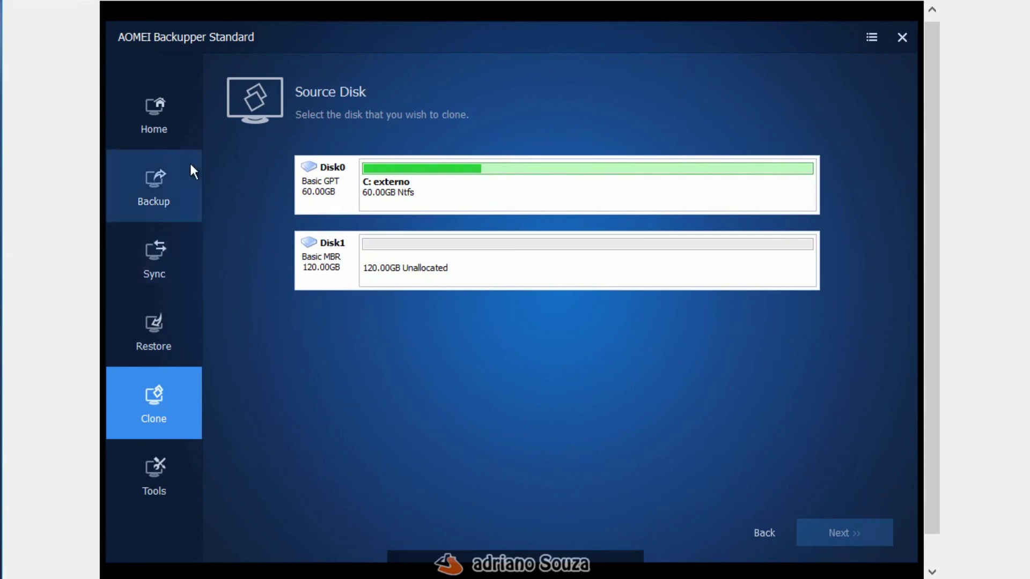
- Choose to restore from an image file and load BackupW10_14-03-2021.adi from its folder on externo (C:)
left_click(153, 337)
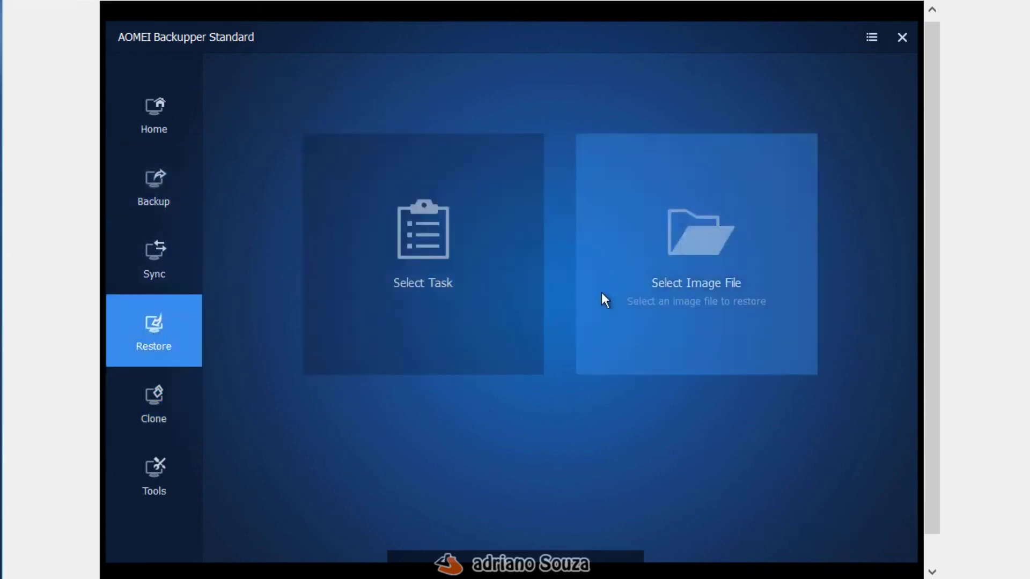
left_click(590, 303)
left_click(417, 173)
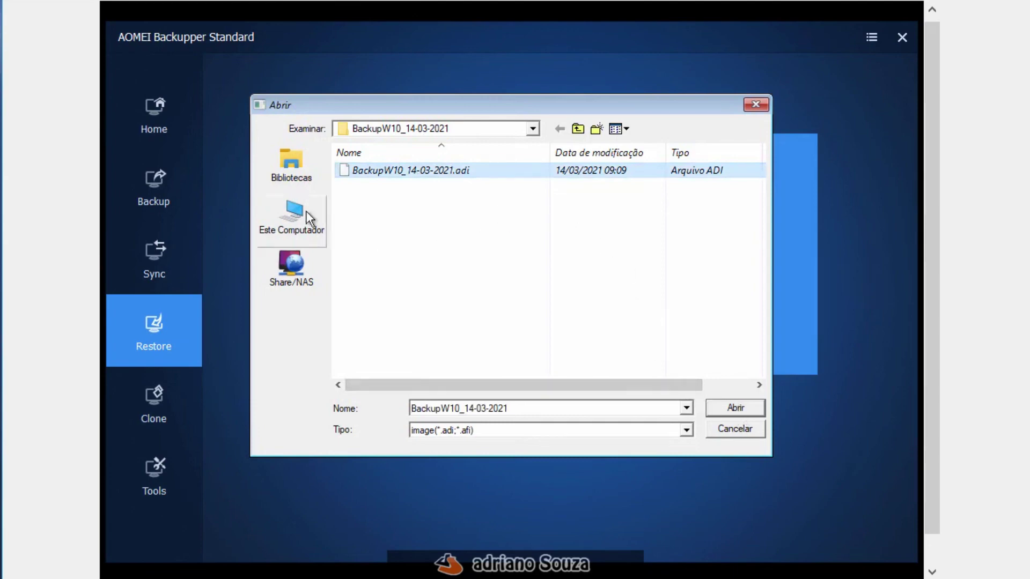
left_click(294, 217)
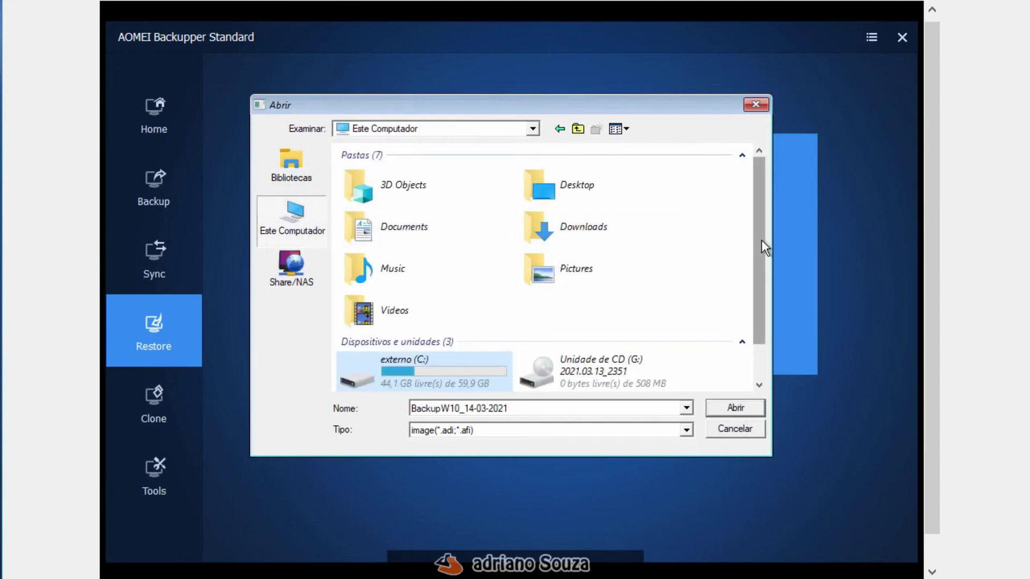
scroll(760, 240, "down", 1)
double_click(421, 321)
double_click(430, 170)
double_click(405, 170)
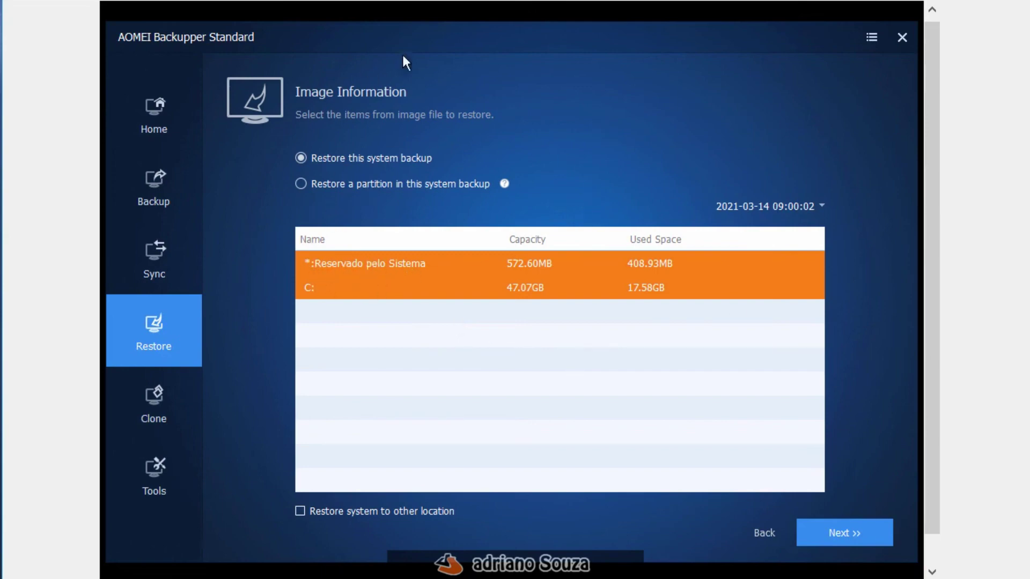
- Restore the full system backup to the 120.00GB unallocated space on Disk1 and finish the operation
left_click(816, 533)
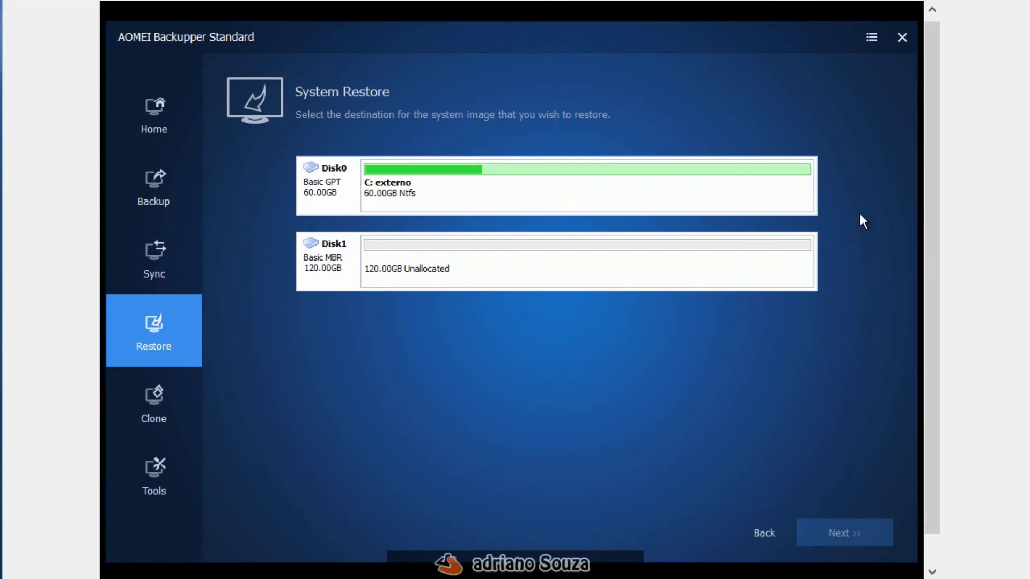
left_click(426, 271)
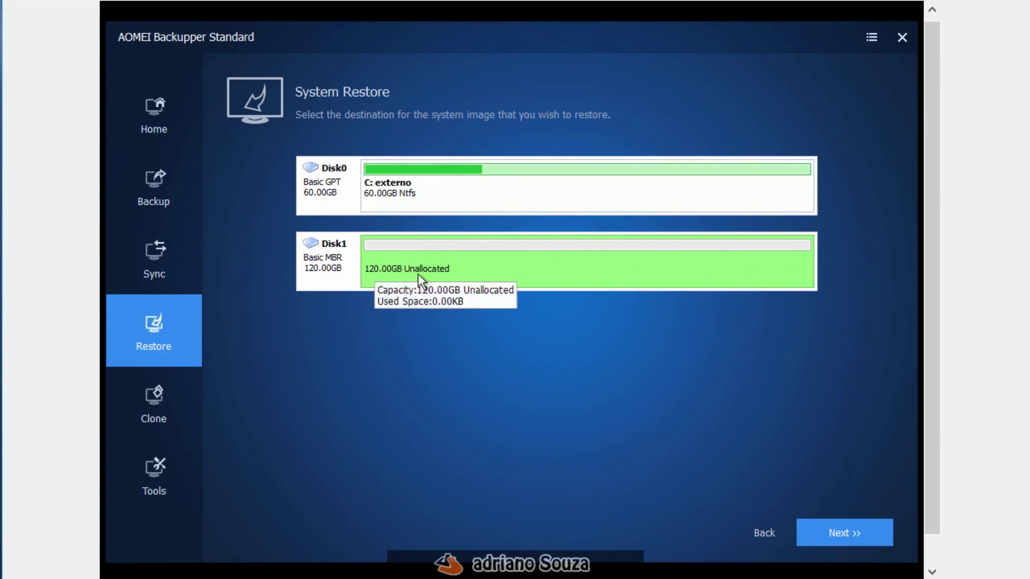
left_click(825, 527)
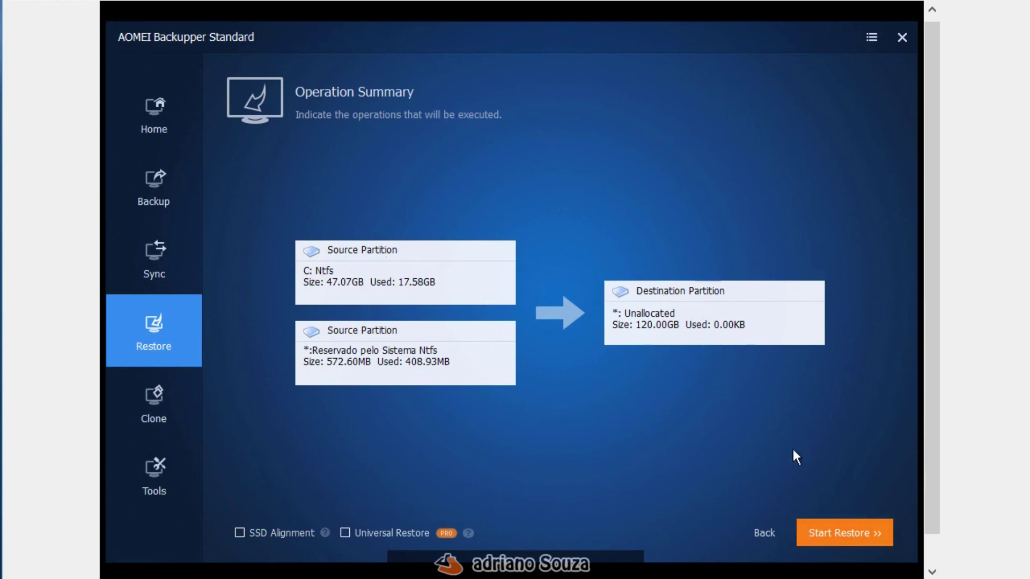
left_click(810, 534)
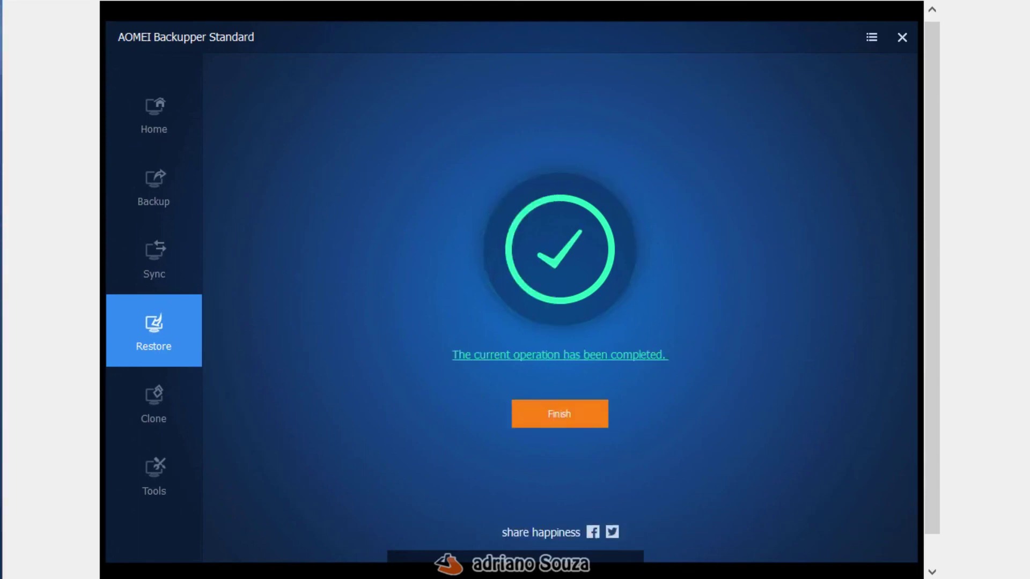
left_click(559, 416)
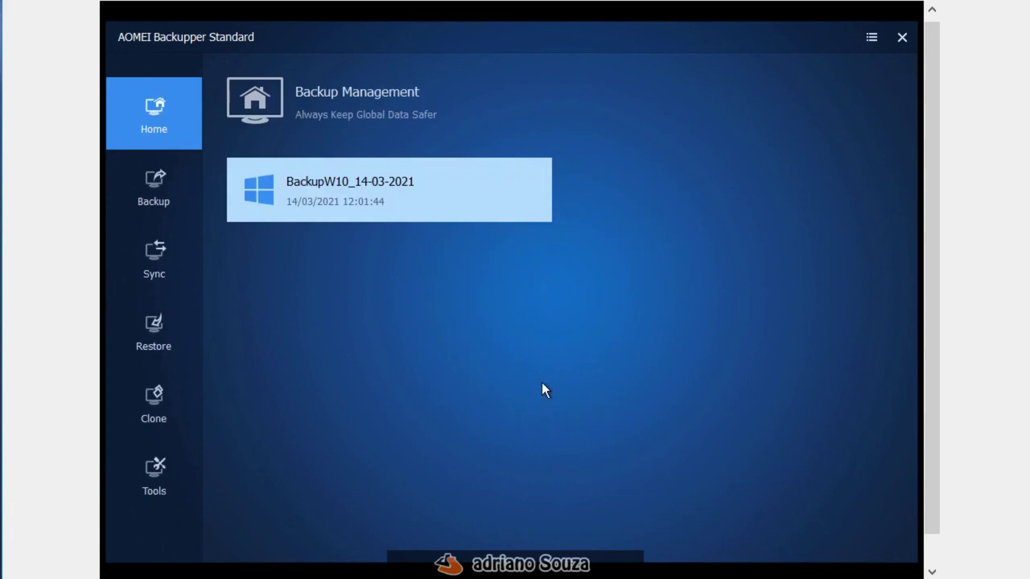
- Check the disk layout after the restore in the Disk Clone source selection
left_click(172, 408)
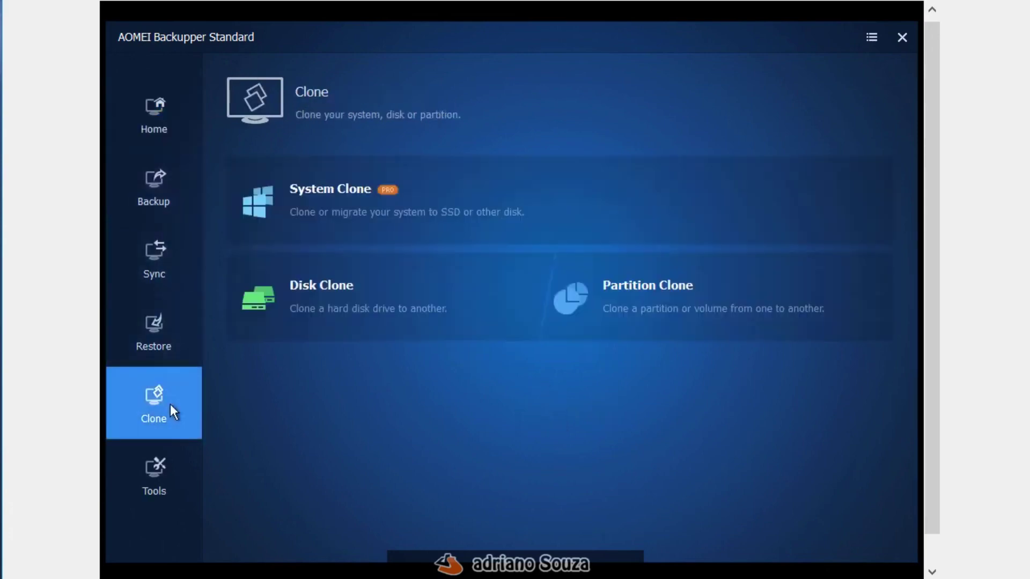
left_click(340, 304)
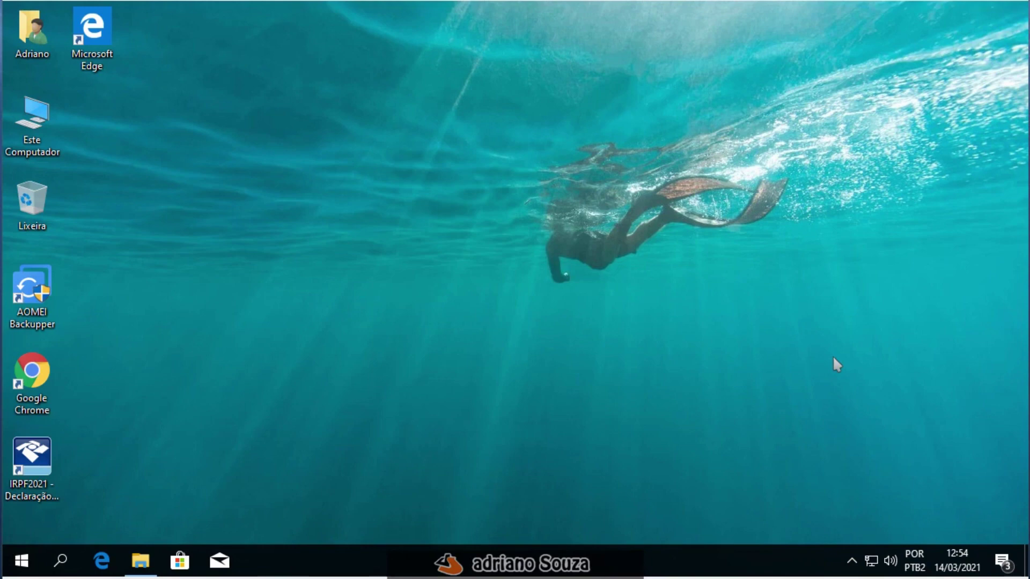
- Inspect the Disco Local (C:) and externo (D:) drives in File Explorer on the restored Windows system
left_click(141, 561)
left_click(358, 204)
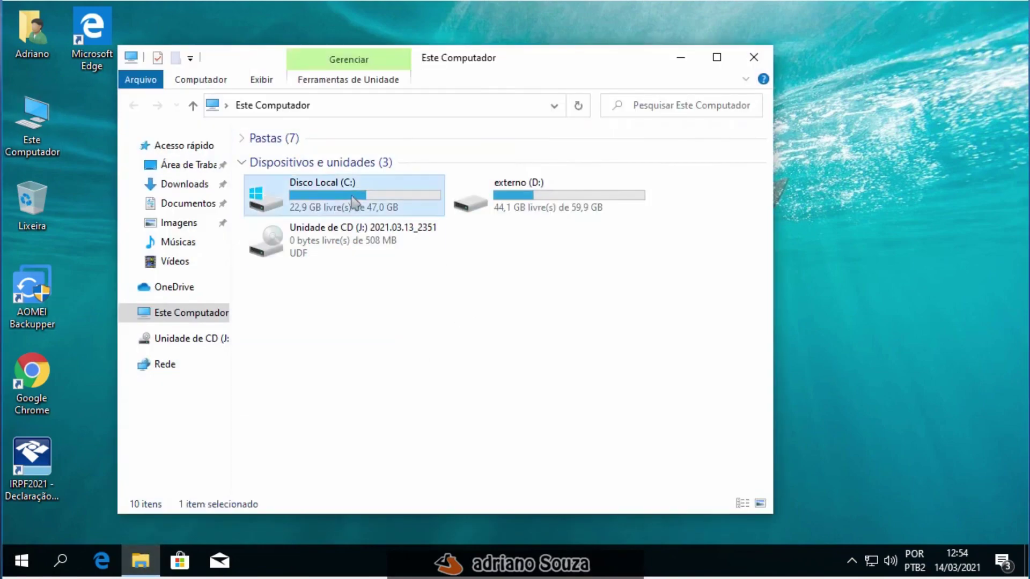
left_click(423, 298)
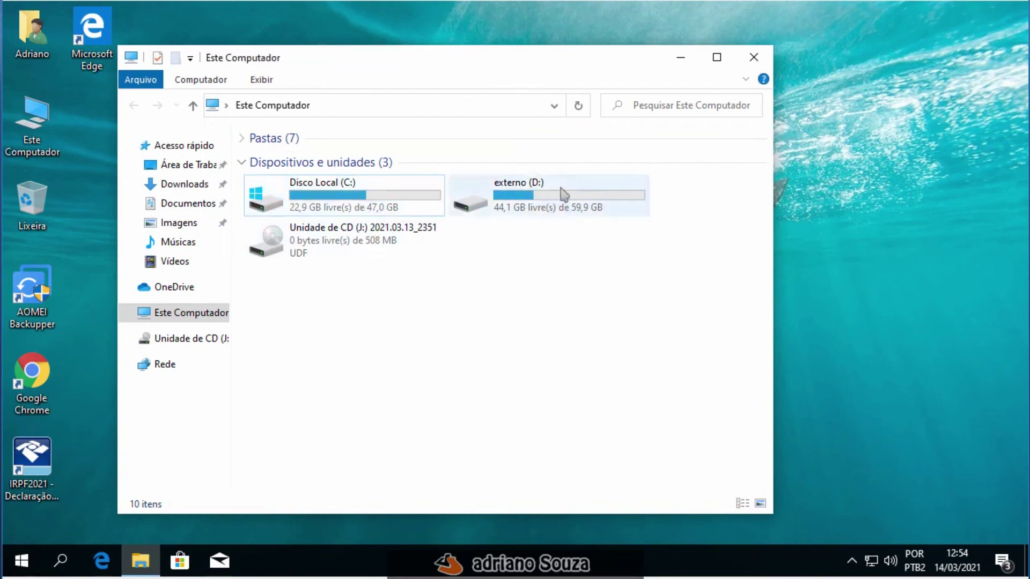
double_click(558, 197)
left_click(134, 106)
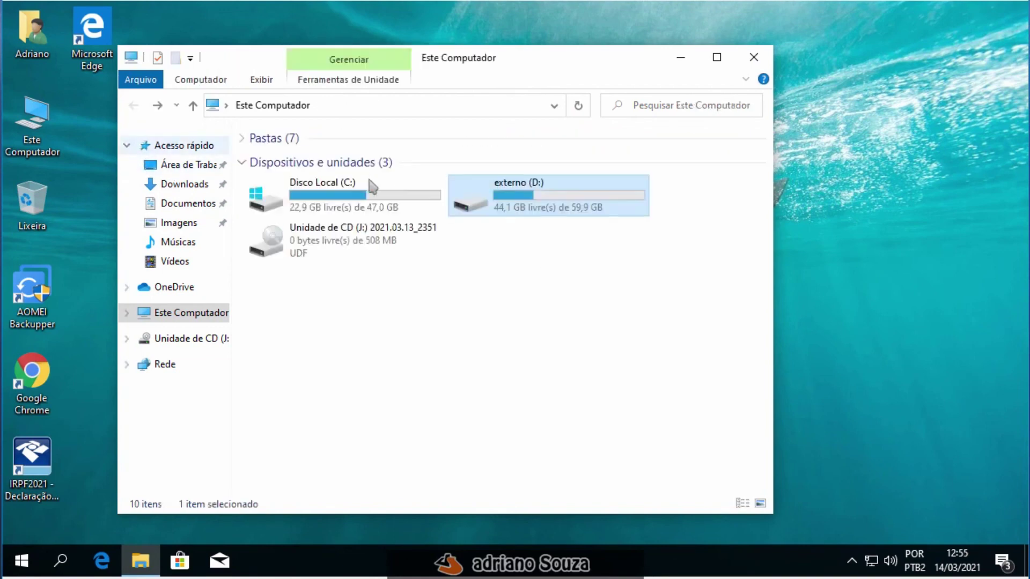
left_click(321, 197)
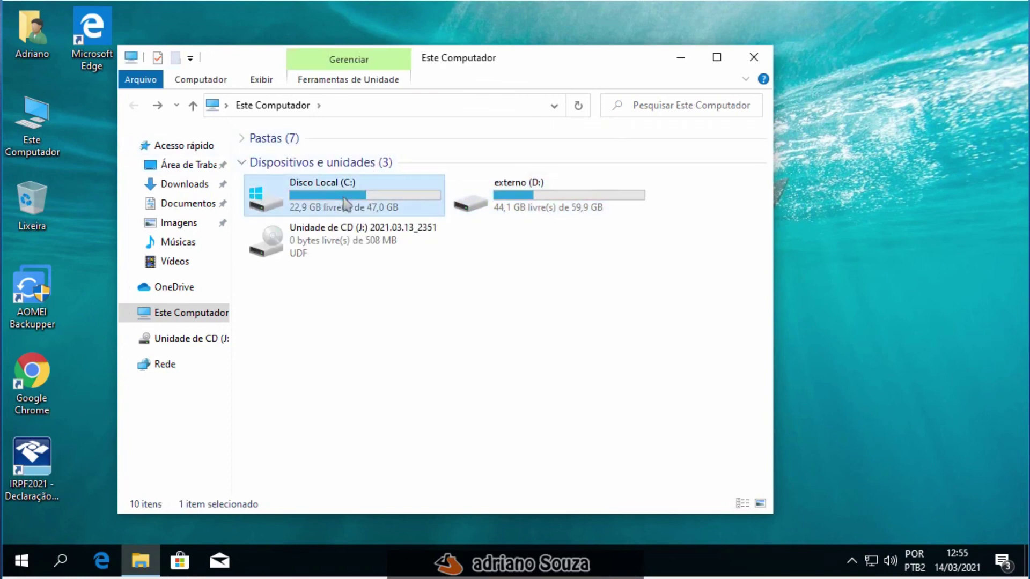
mouse_move(379, 219)
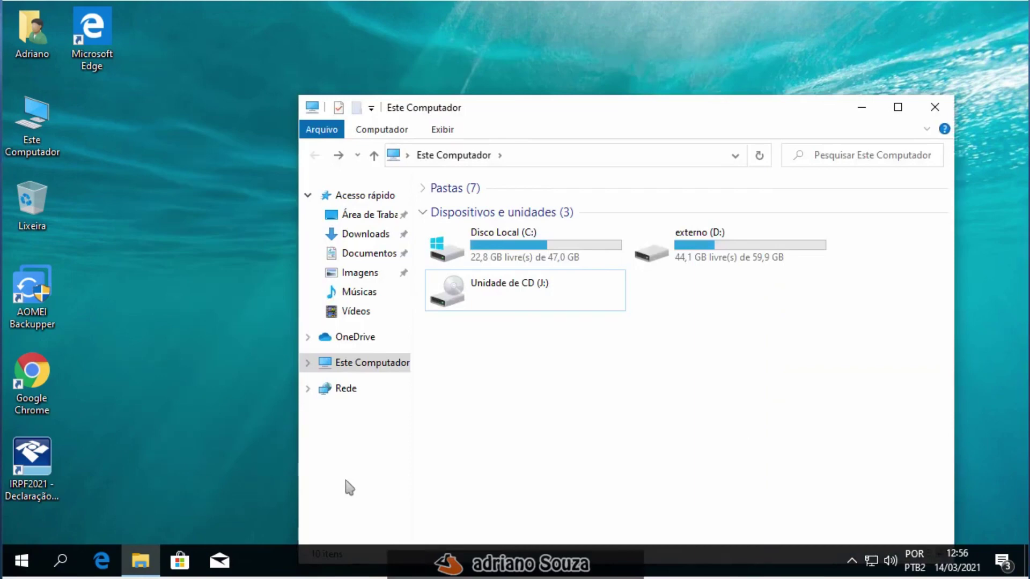
- Search for gerenci, open Gerenciamento do computador at Gerenciamento de disco, and enlarge the graphical disk view
left_click(60, 561)
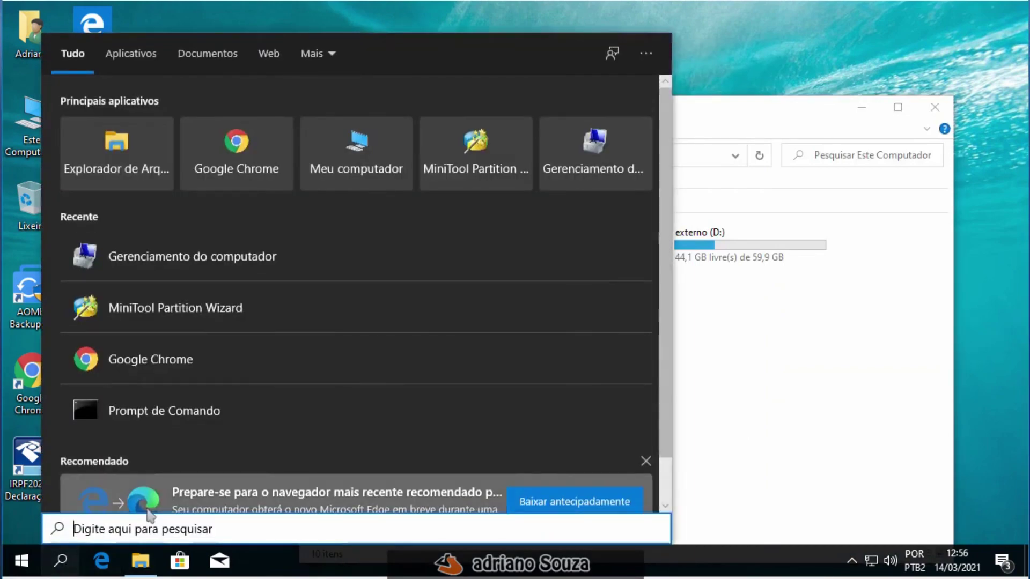
type("gerenci")
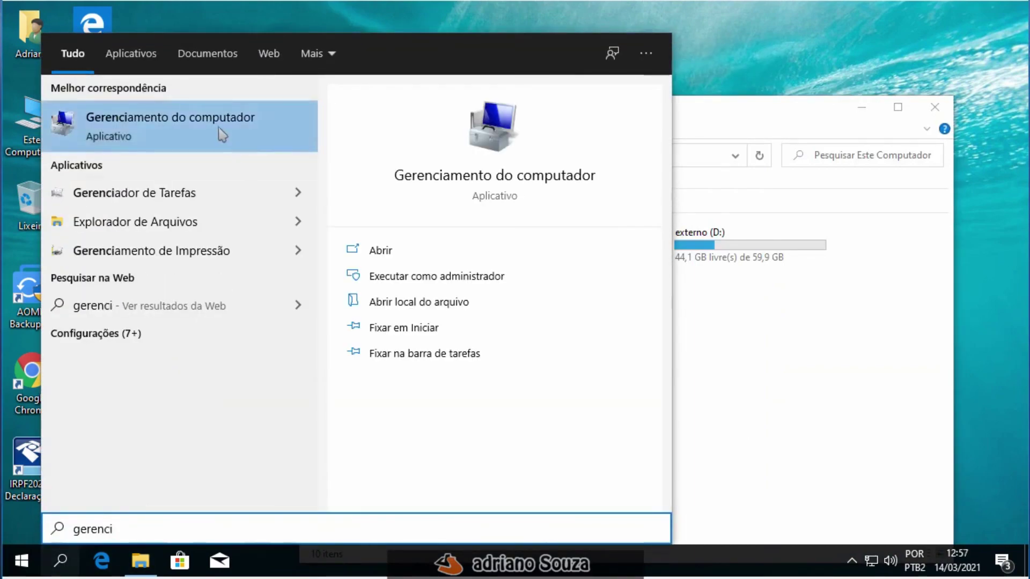
left_click(218, 127)
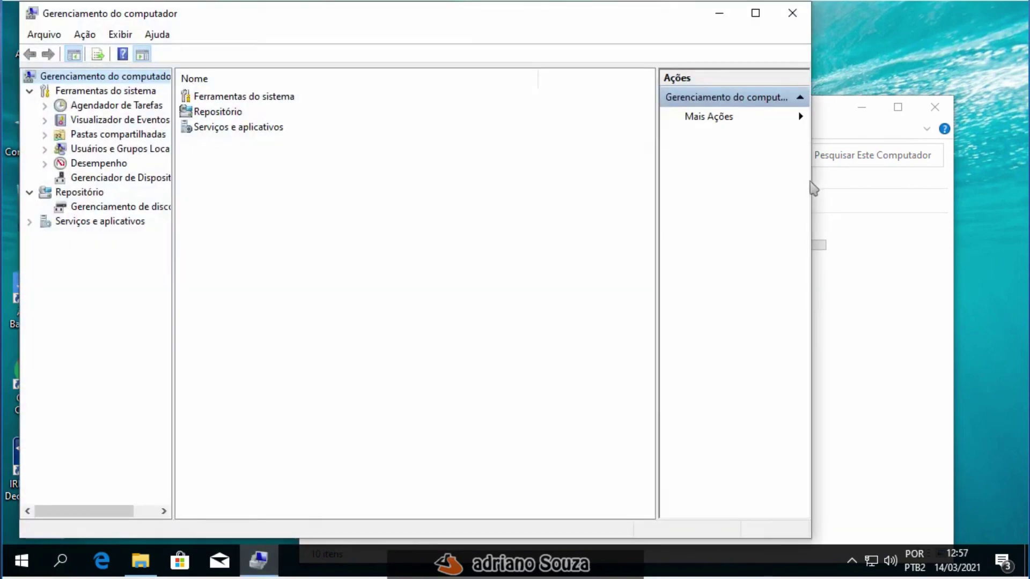
left_click_drag(172, 201, 211, 203)
left_click(117, 208)
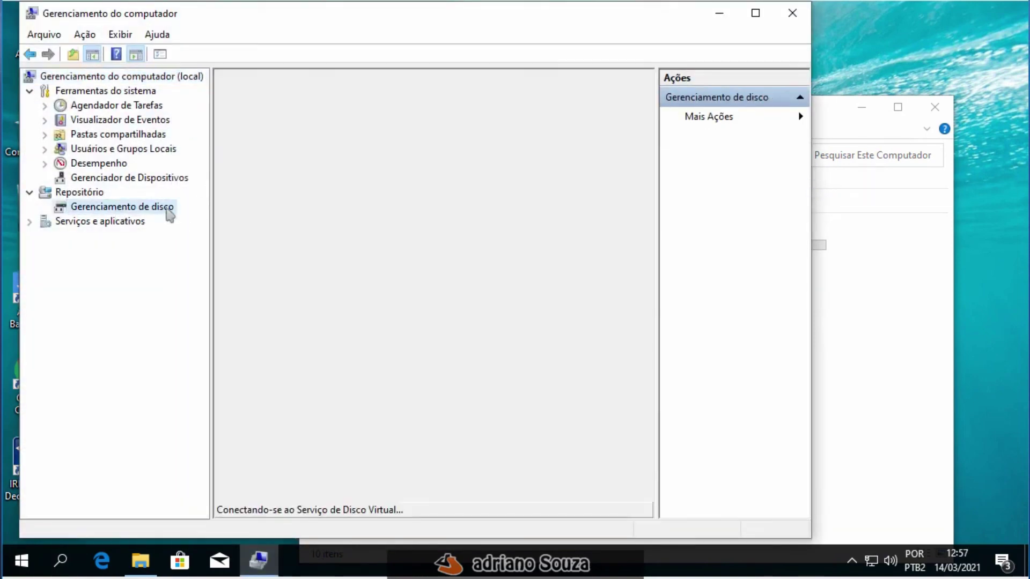
left_click_drag(480, 293, 491, 214)
- Examine the externo (D:) partition on Disco 0 and the system-reserved partition and unallocated space on Disco 1
left_click(328, 269)
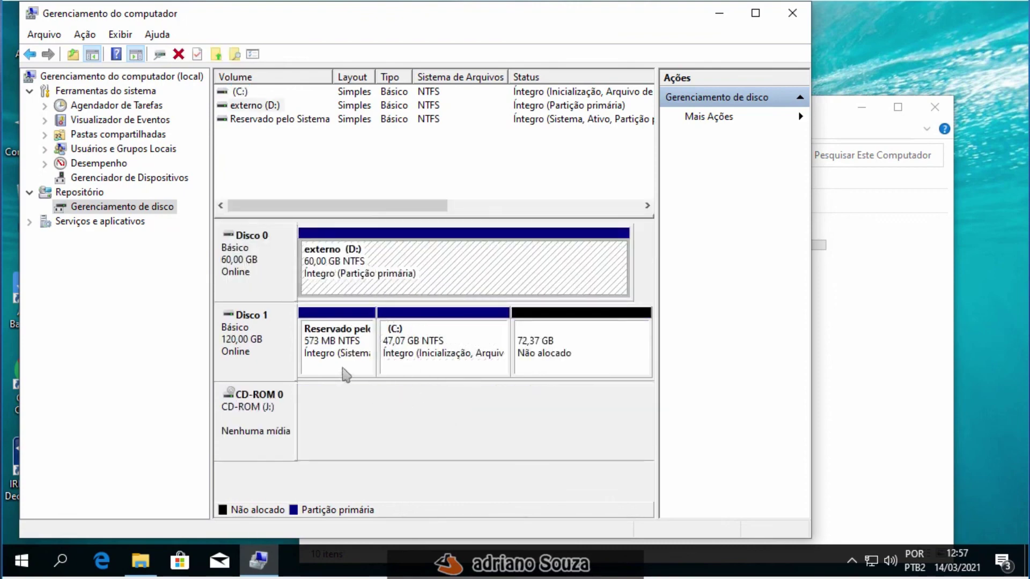
left_click(251, 348)
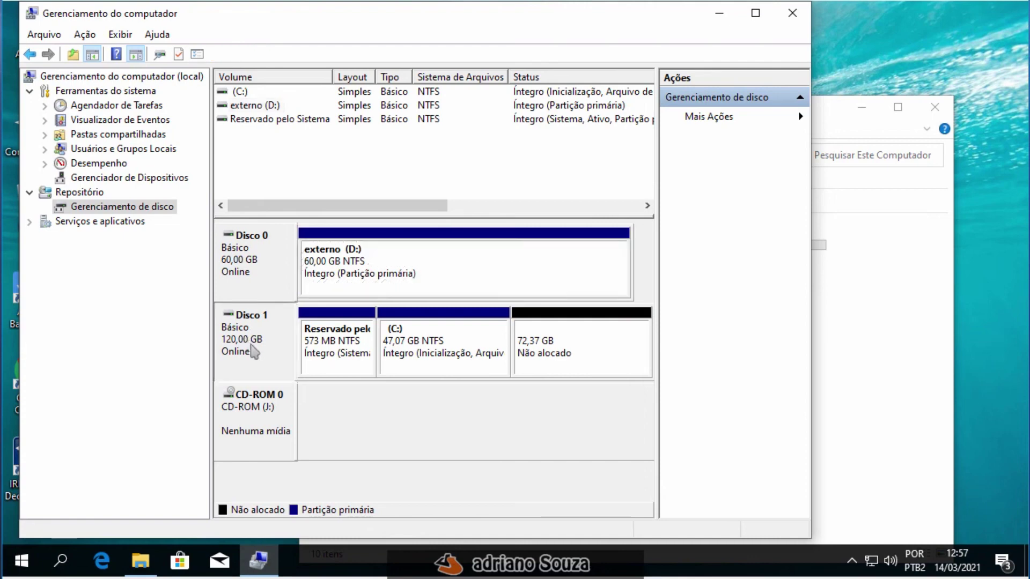
left_click(328, 352)
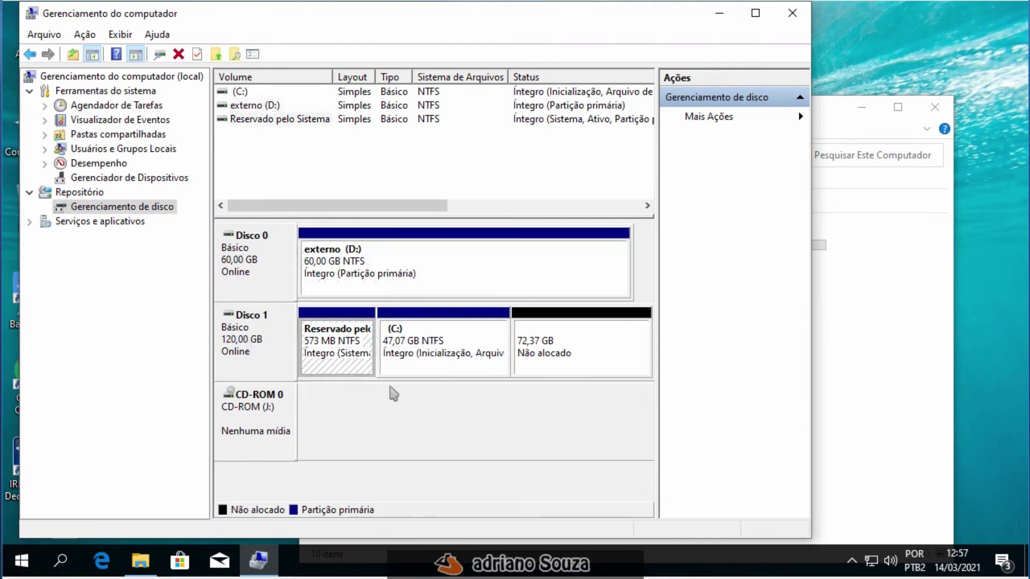
left_click(572, 361)
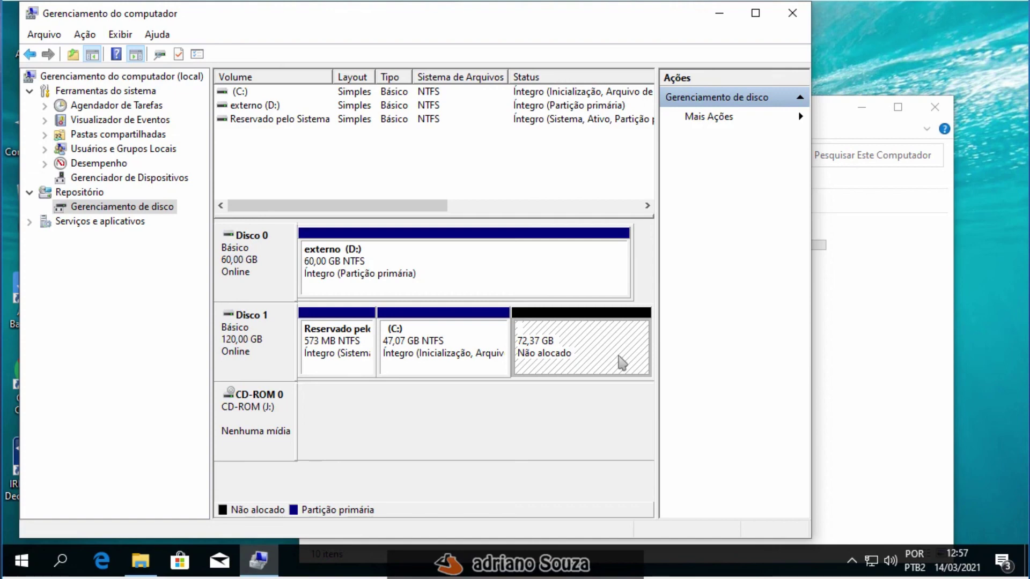
right_click(578, 364)
left_click(606, 372)
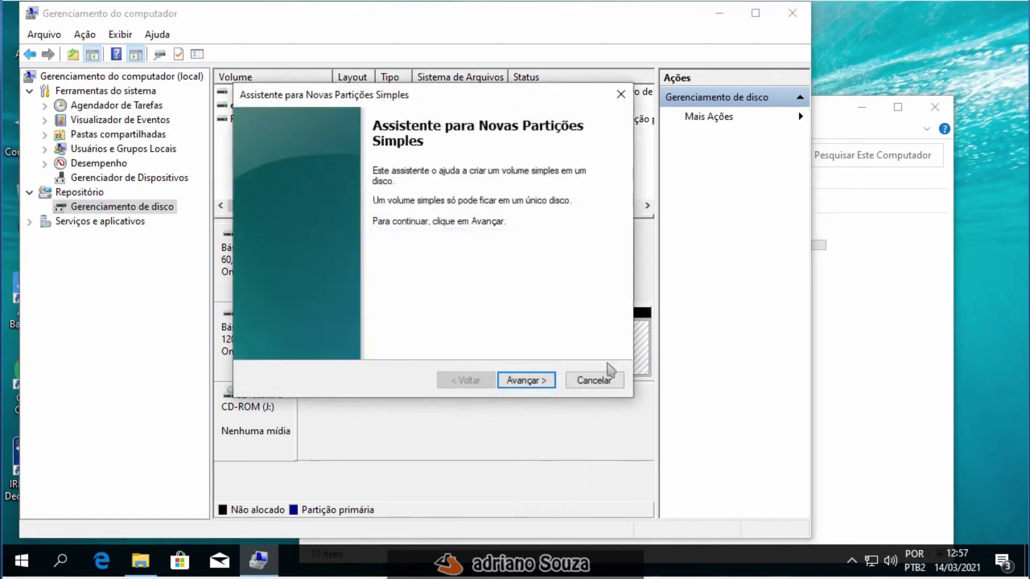
left_click(593, 381)
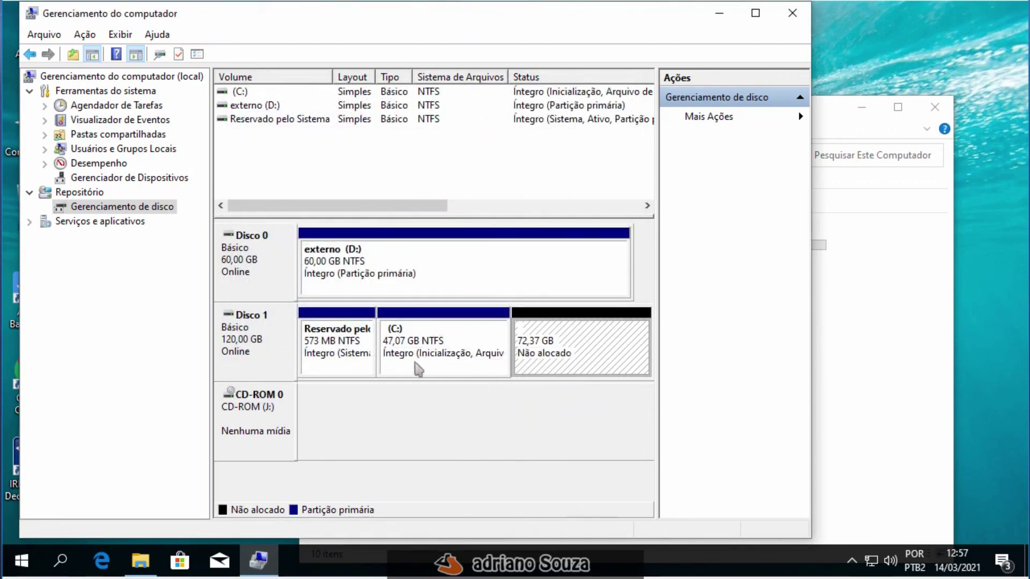
- Extend the (C:) volume on Disco 1 by 74101 MB, using all of the adjacent unallocated space
right_click(406, 340)
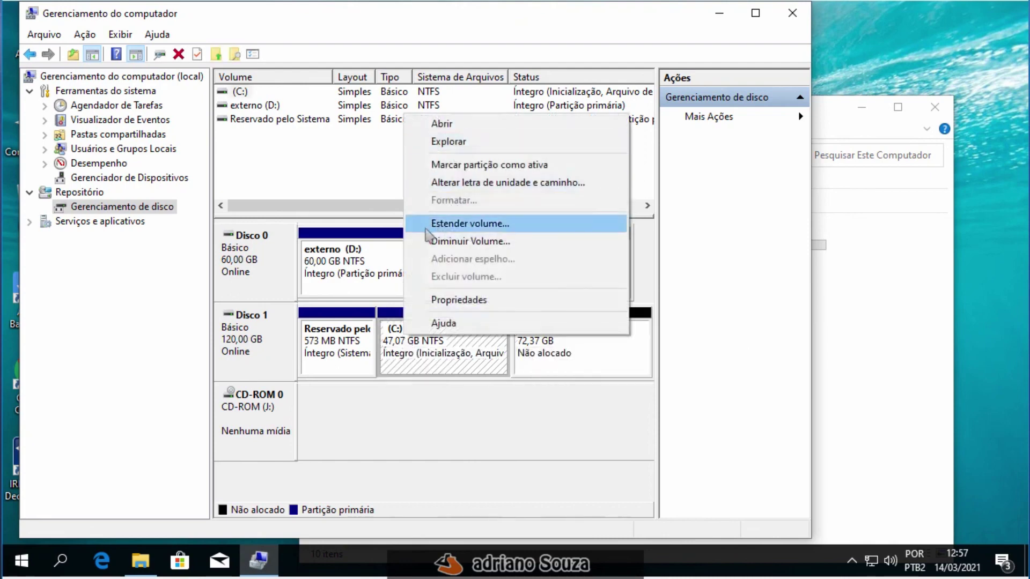
left_click(456, 225)
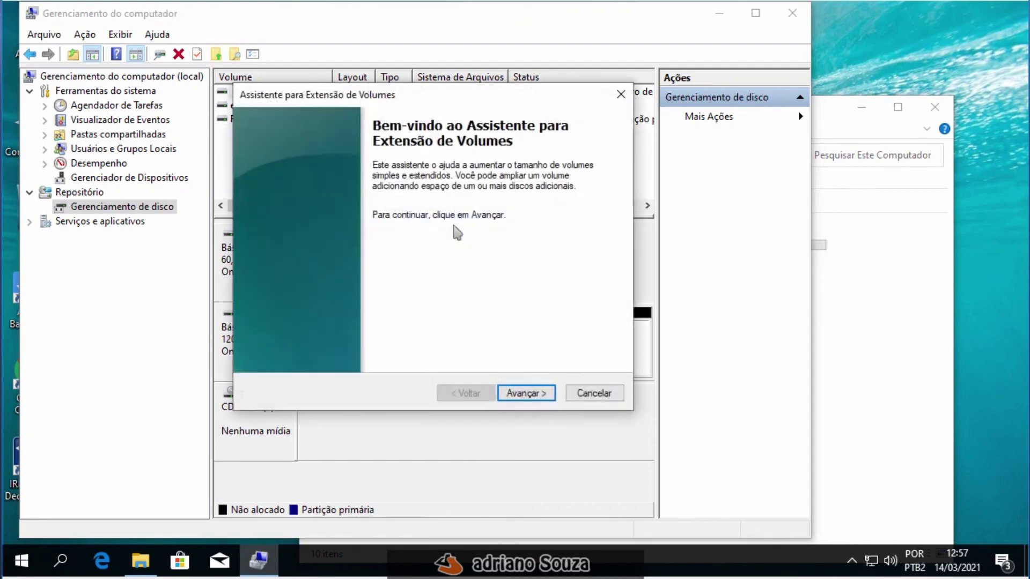
left_click(518, 394)
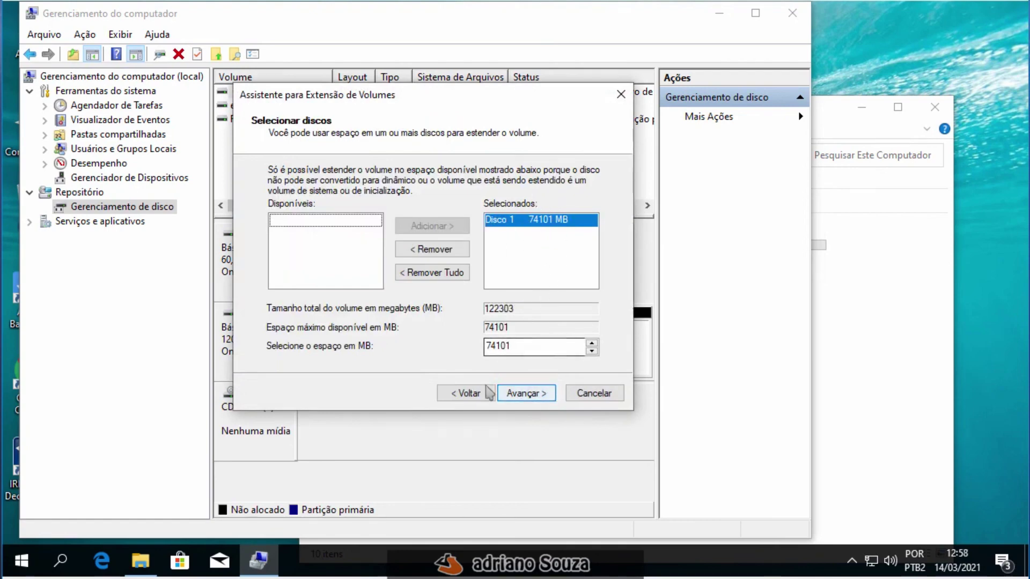
left_click(512, 396)
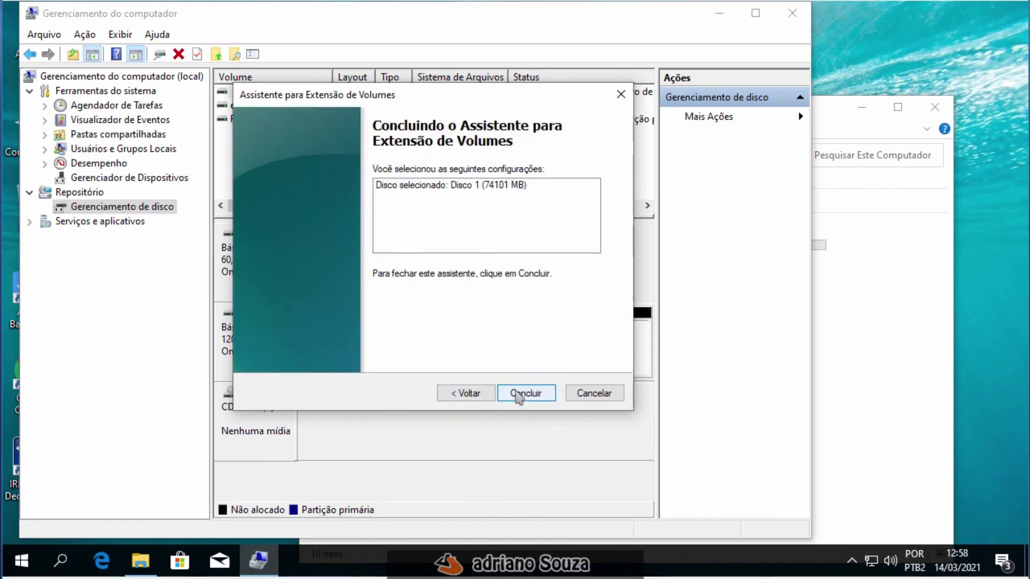
left_click(516, 394)
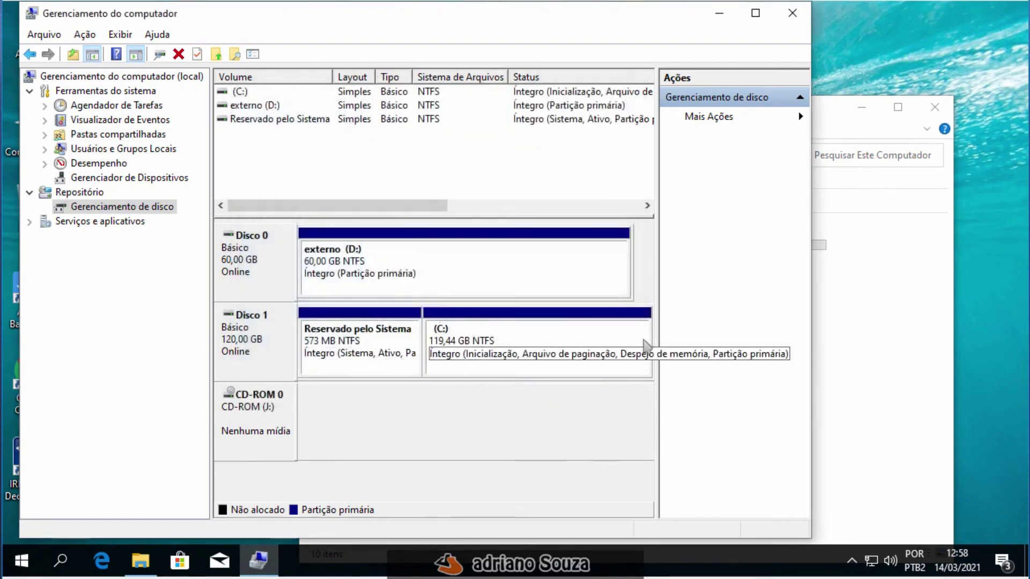
- Minimize Computer Management and refresh the drive list in Este Computador
left_click(717, 14)
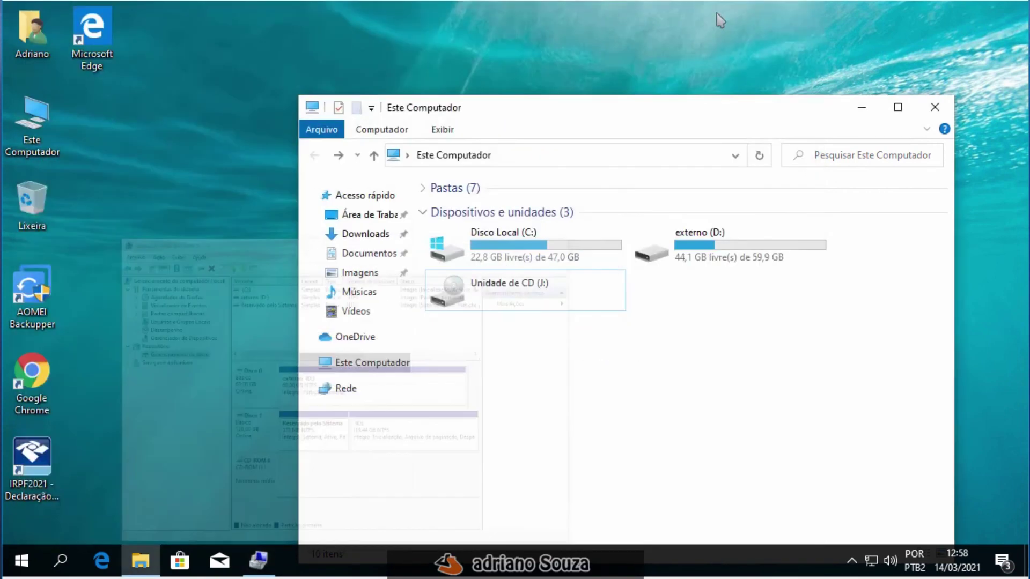
right_click(612, 342)
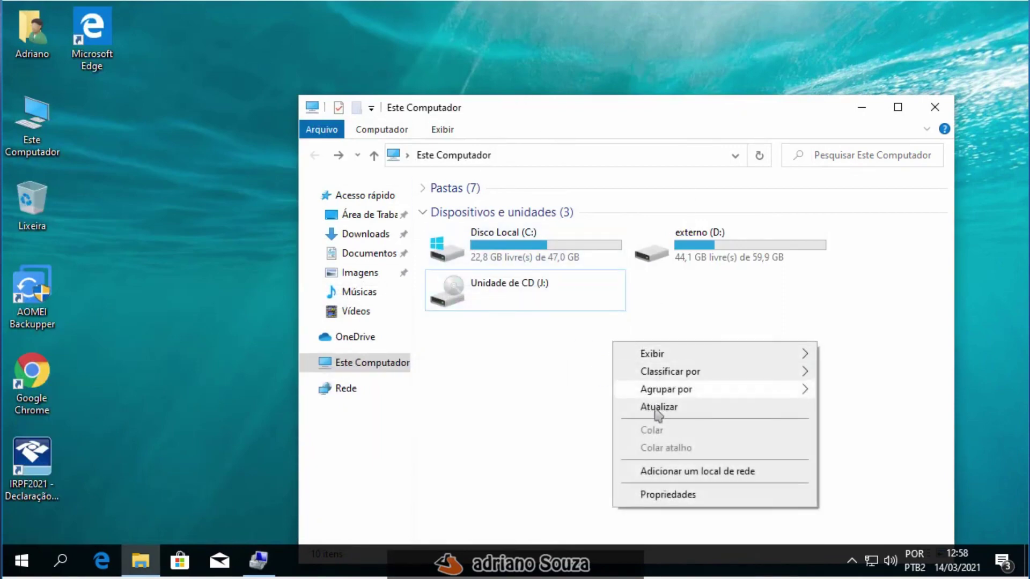
left_click(656, 408)
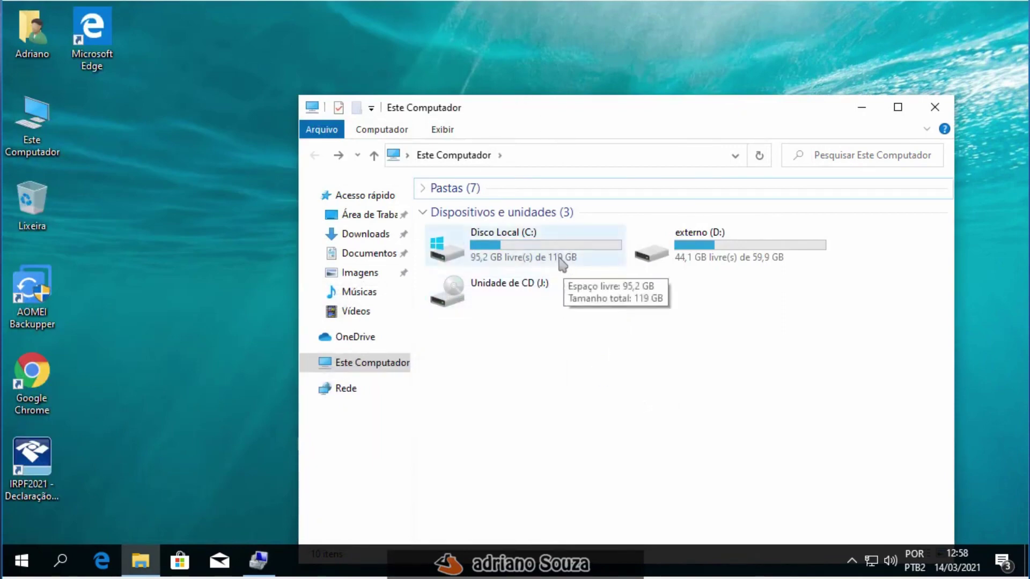